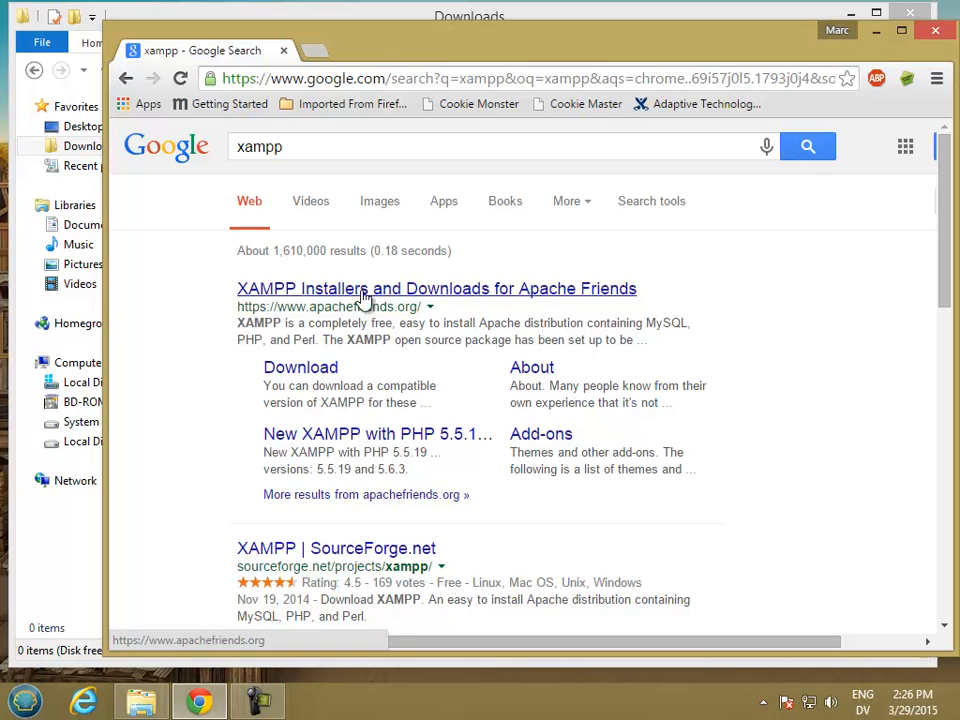
- Open the Apache Friends download page and download the 32-bit XAMPP for Windows version 5.6.3 / PHP 5.6.3
left_click(326, 372)
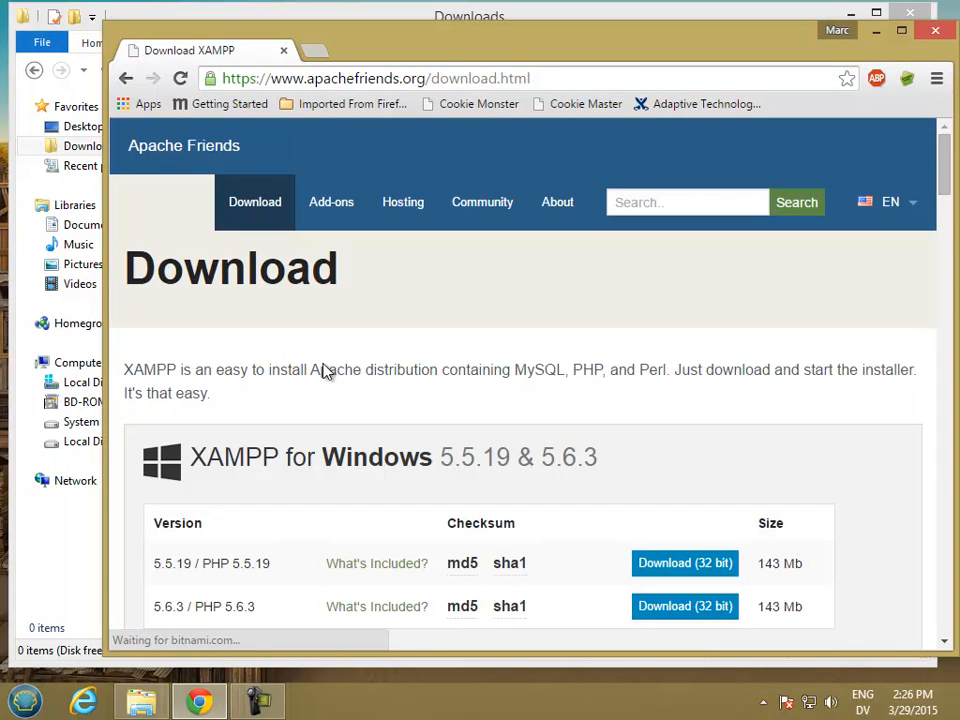
mouse_move(948, 178)
left_mouse_down()
mouse_move(950, 290)
mouse_move(950, 200)
left_mouse_up()
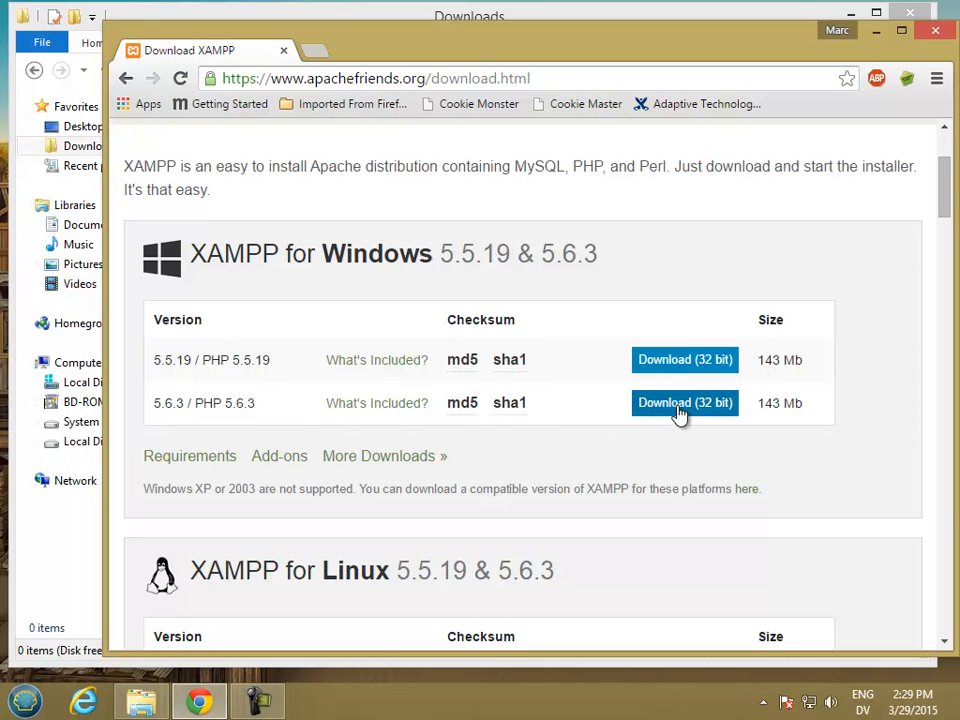
left_click(679, 411)
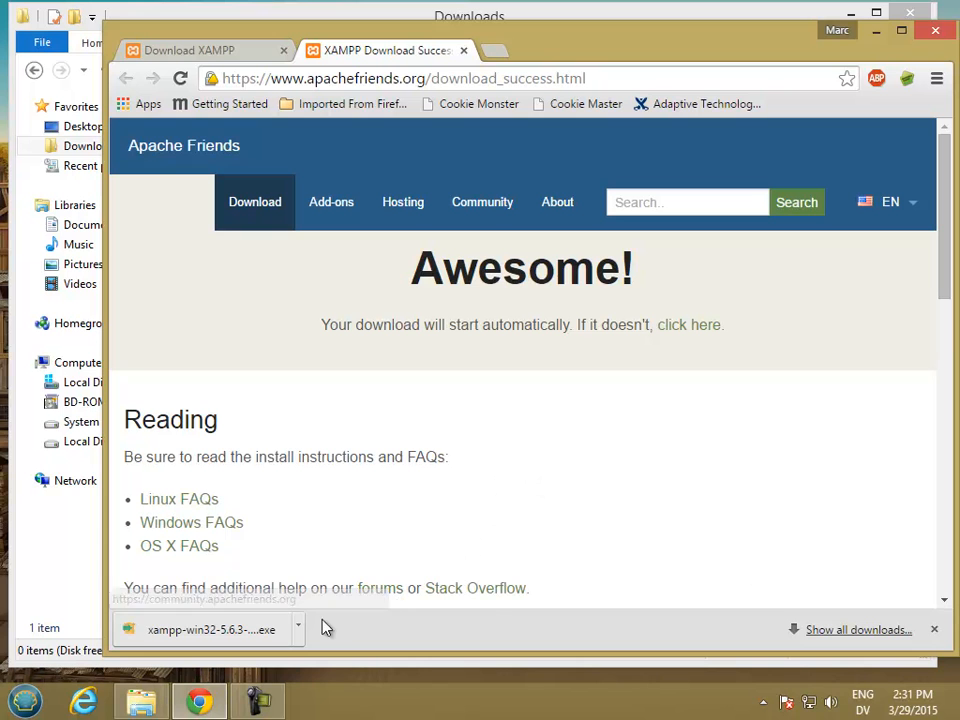
- Run the downloaded XAMPP installer from its folder, continuing past the antivirus question and the User Account Control warning
left_click(299, 629)
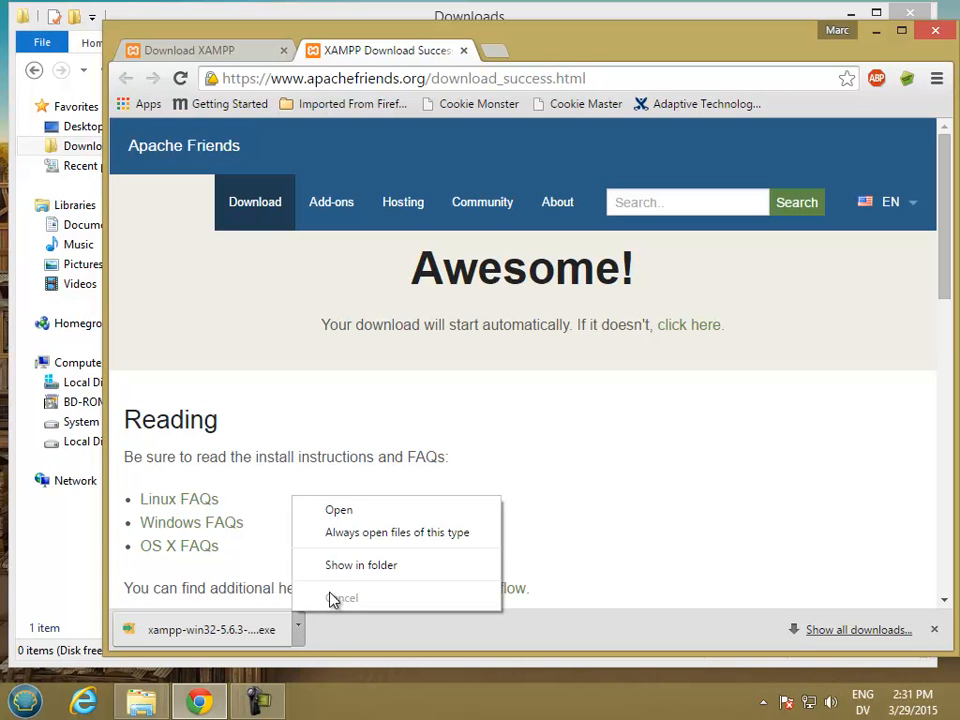
left_click(332, 564)
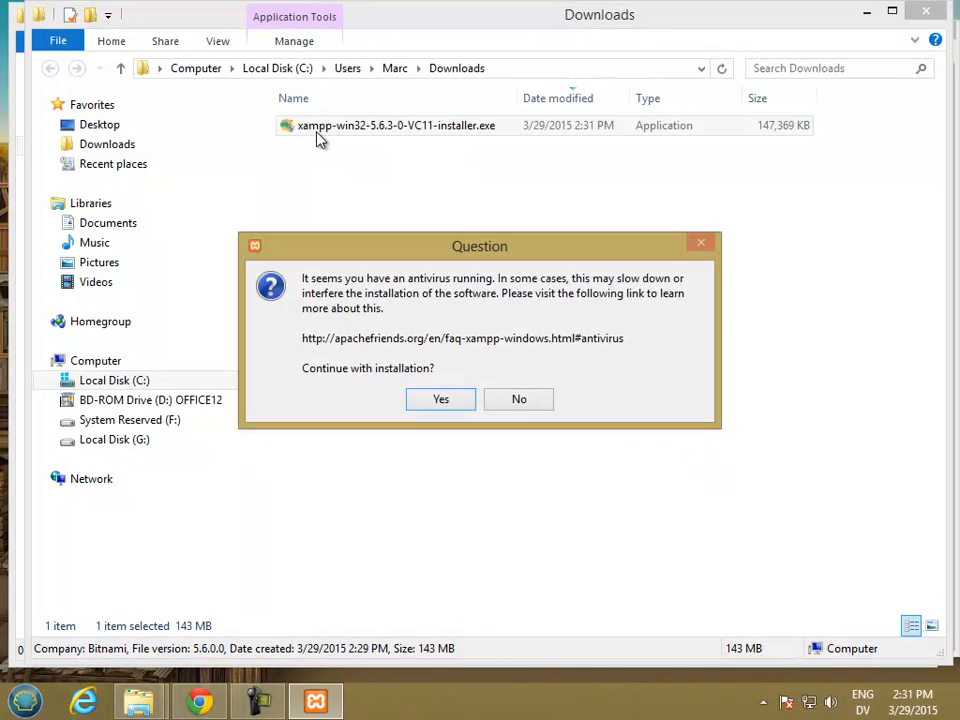
left_click(449, 401)
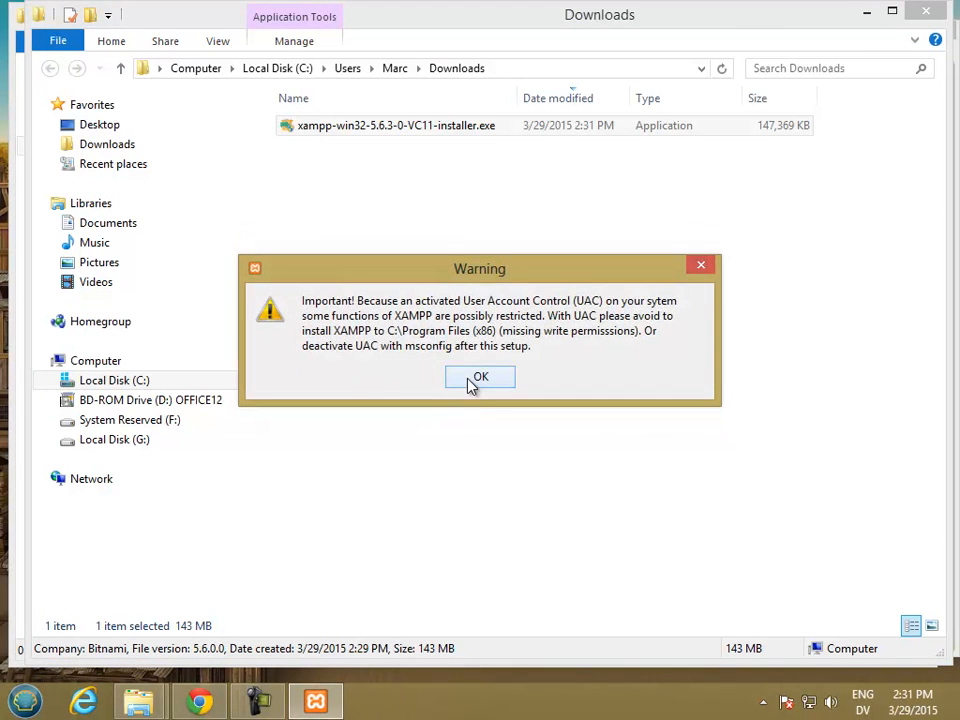
left_click(474, 382)
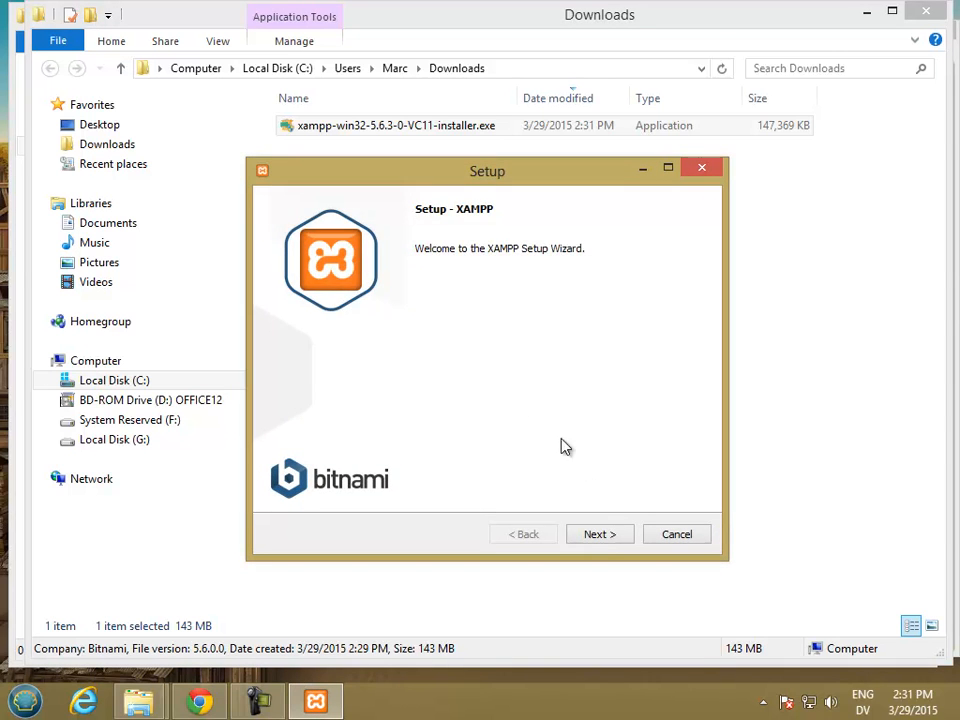
- Proceed through the setup wizard with all components selected, C:\xampp as the installation folder and the Bitnami information option enabled
left_click(598, 535)
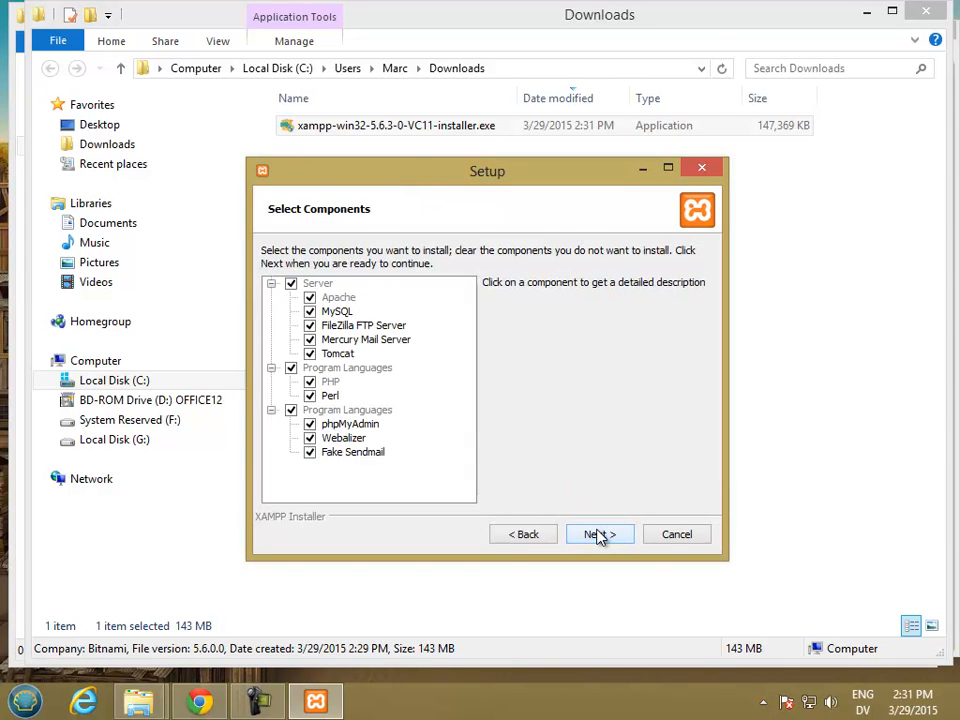
left_click(616, 538)
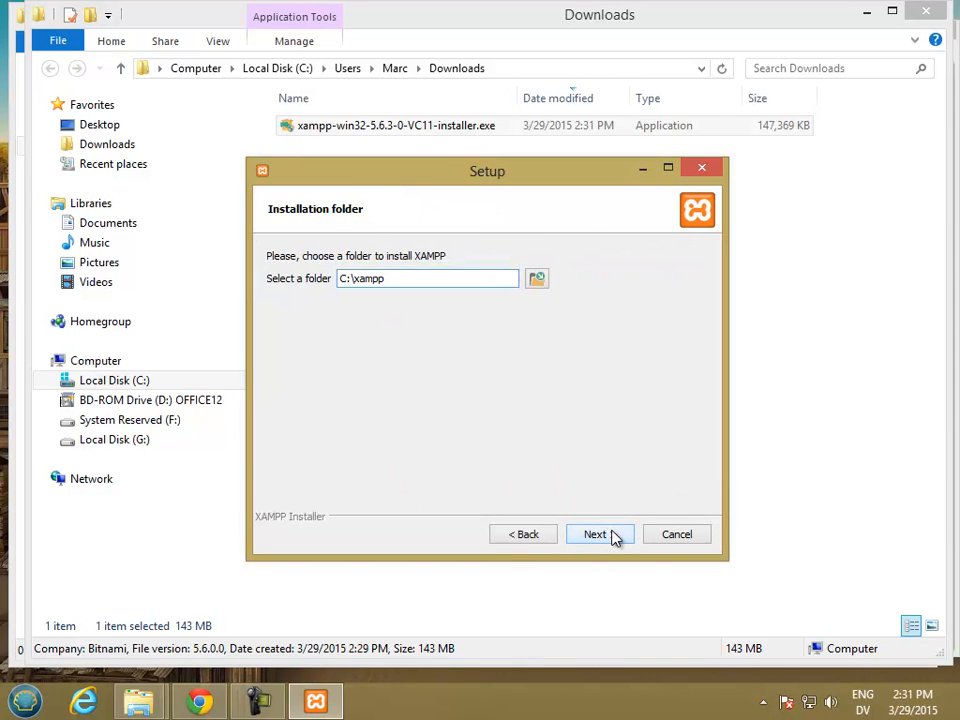
left_click(616, 538)
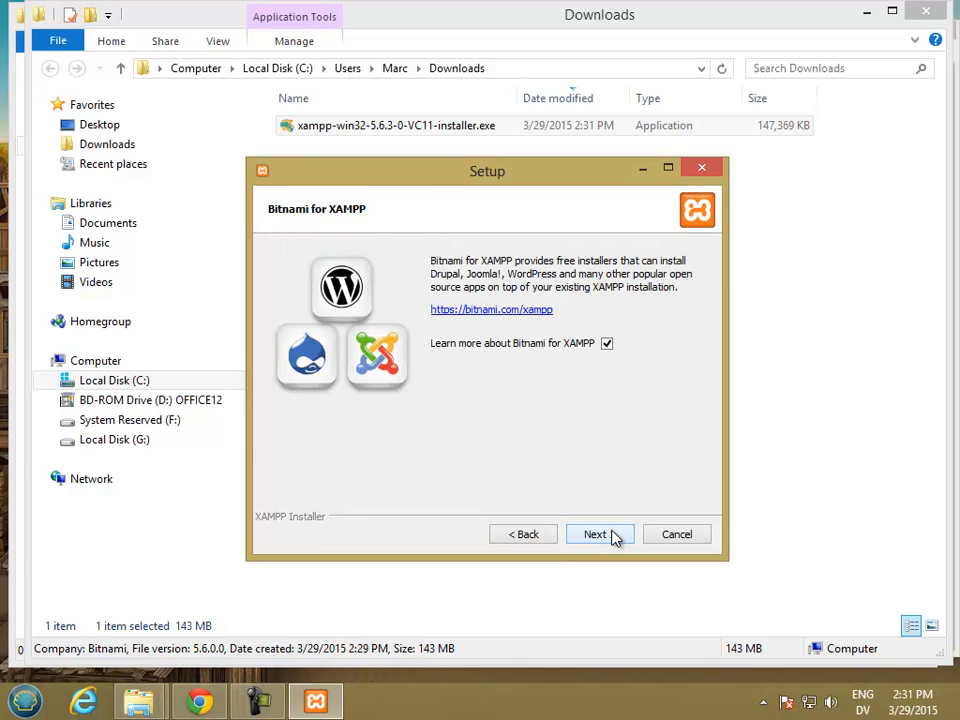
left_click(616, 538)
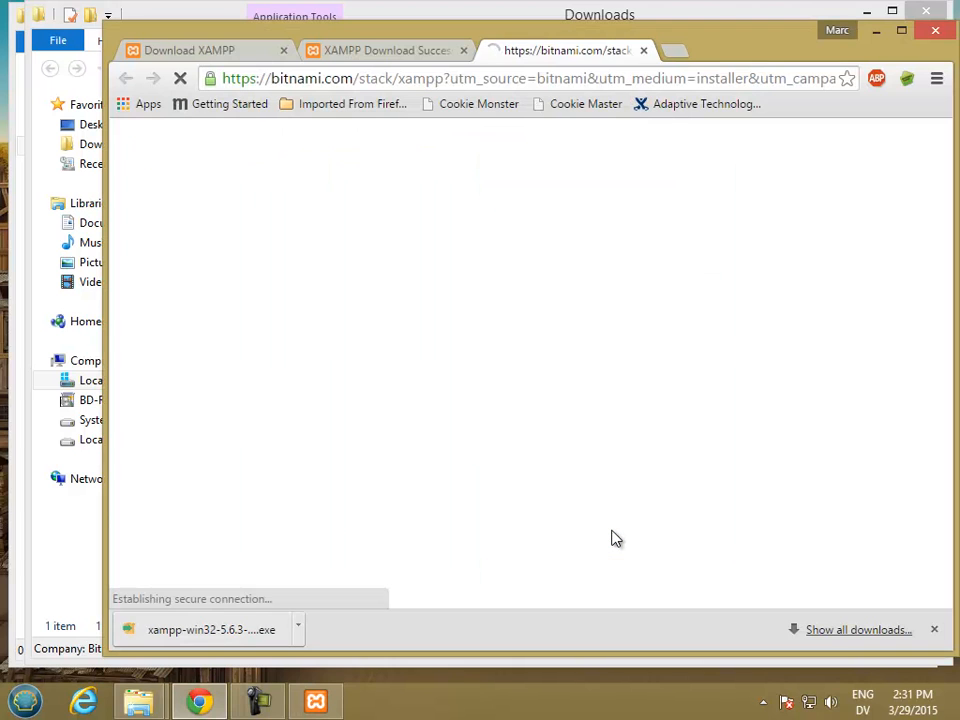
- Close the Bitnami web page and start the XAMPP installation from the setup wizard
left_click(644, 51)
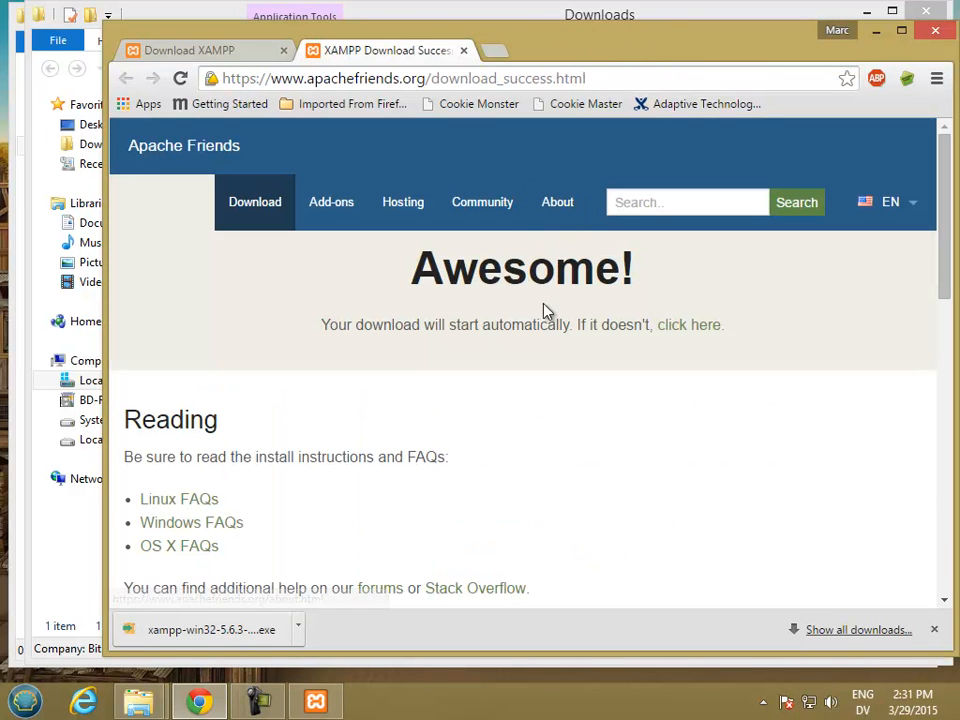
left_click(332, 707)
left_click(617, 535)
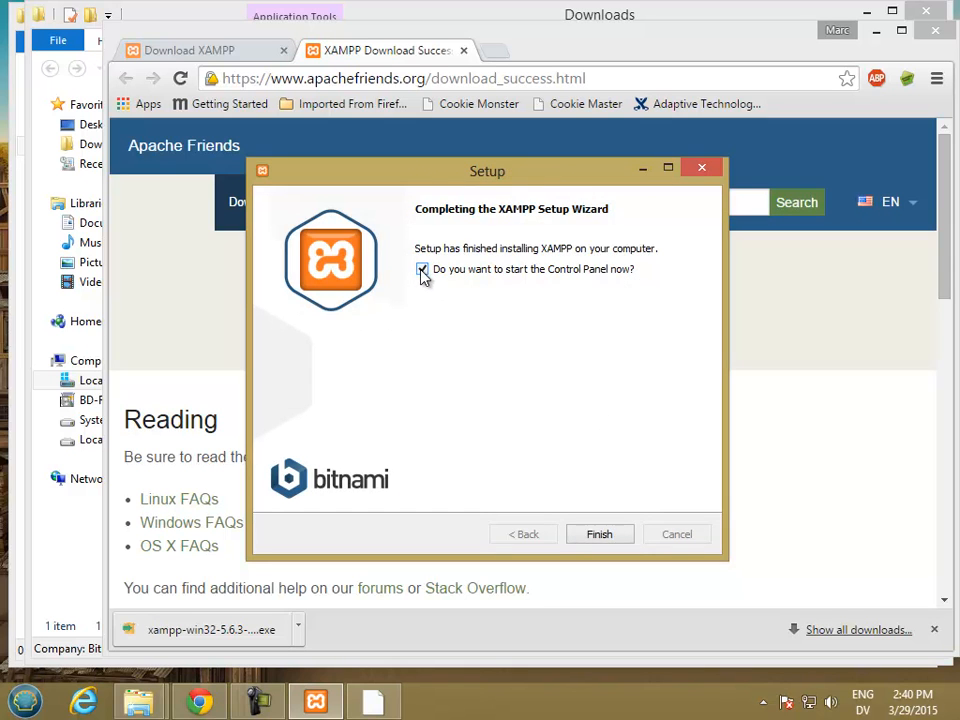
- Finish the XAMPP setup wizard and close the leftover blank console window
left_click(594, 536)
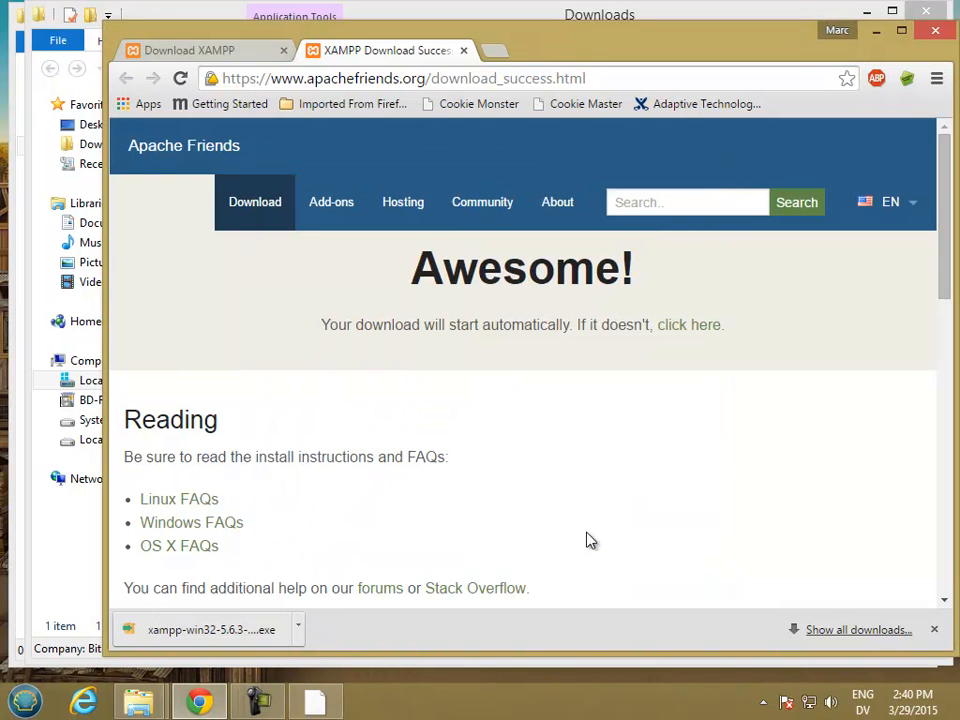
left_click(318, 704)
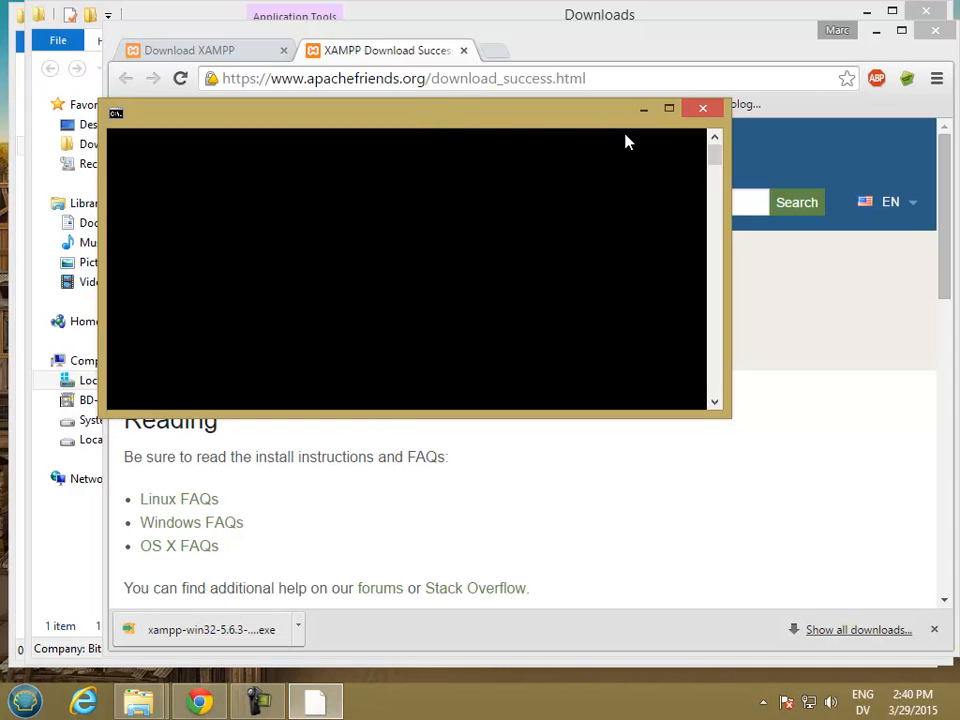
left_click(703, 110)
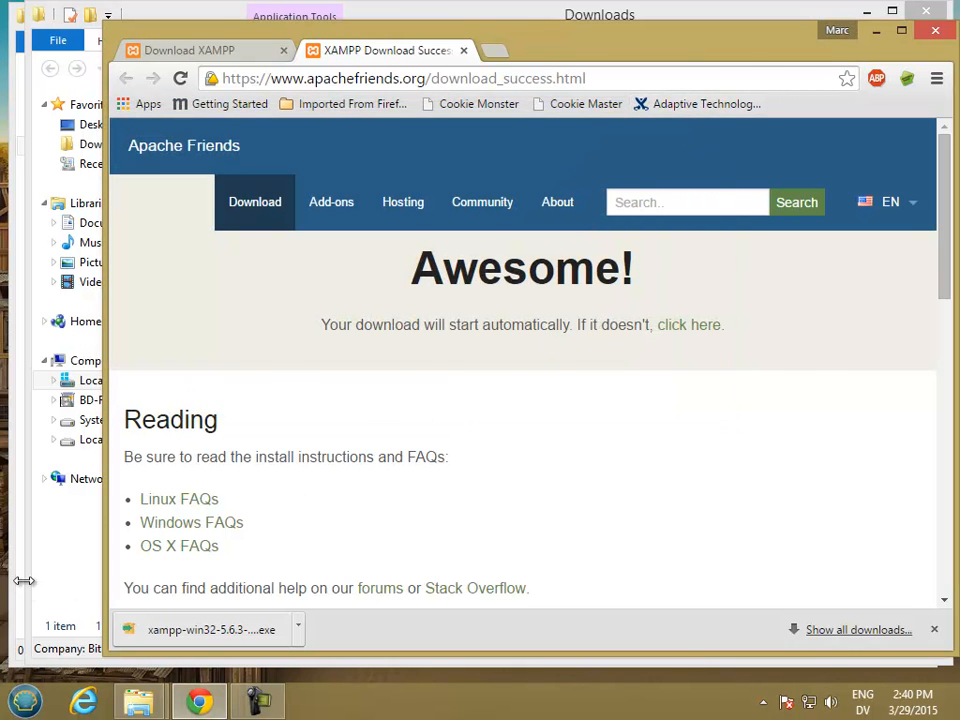
- Open the xampp folder on Local Disk (C:) in the file explorer
left_click(56, 572)
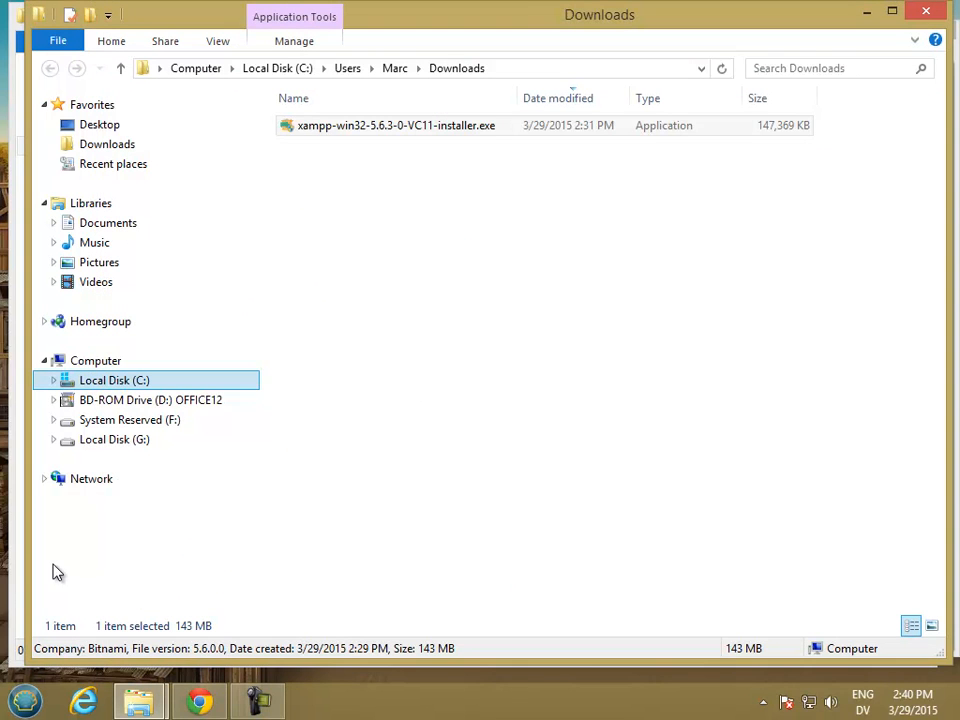
left_click(128, 382)
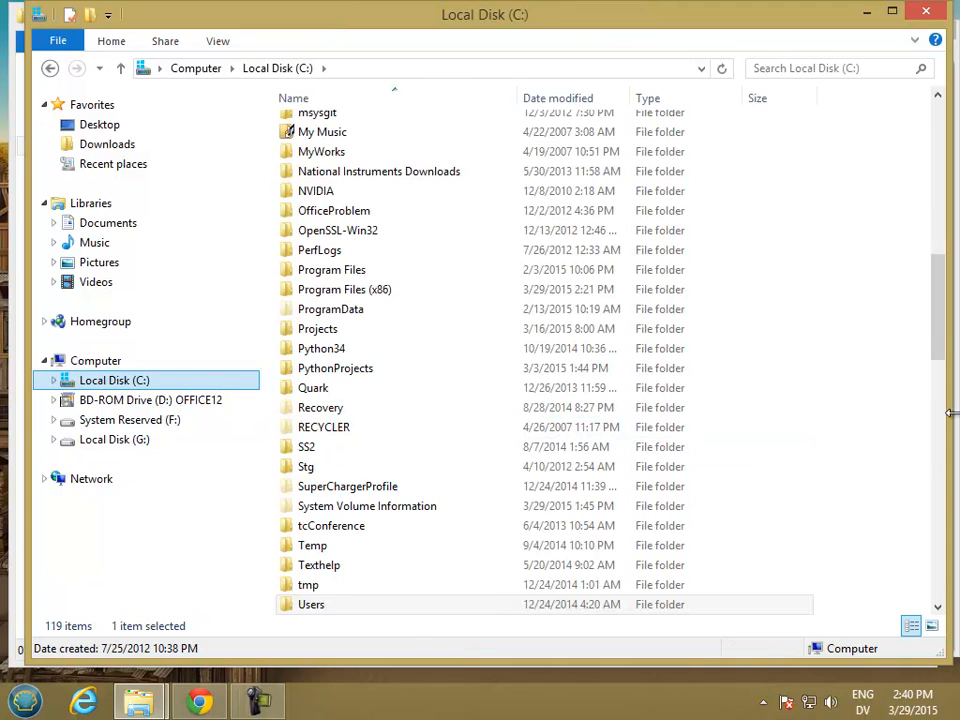
left_click_drag(940, 336, 926, 390)
left_click(313, 397)
double_click(313, 397)
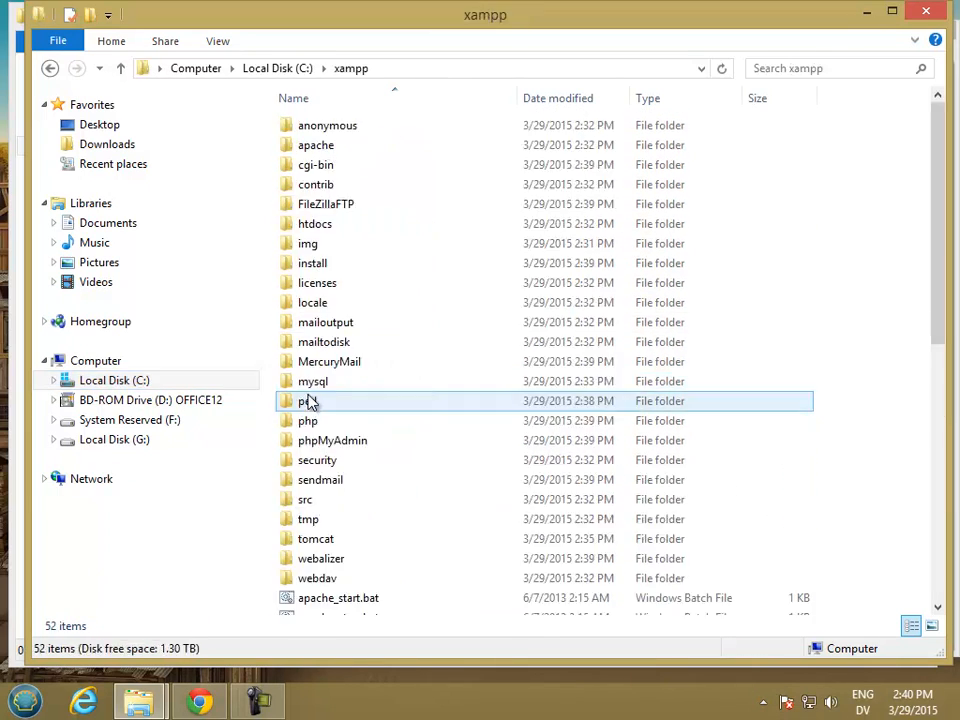
- Launch xampp-control.exe from the xampp folder and move the control panel window away from the screen edge
left_click_drag(943, 304, 932, 568)
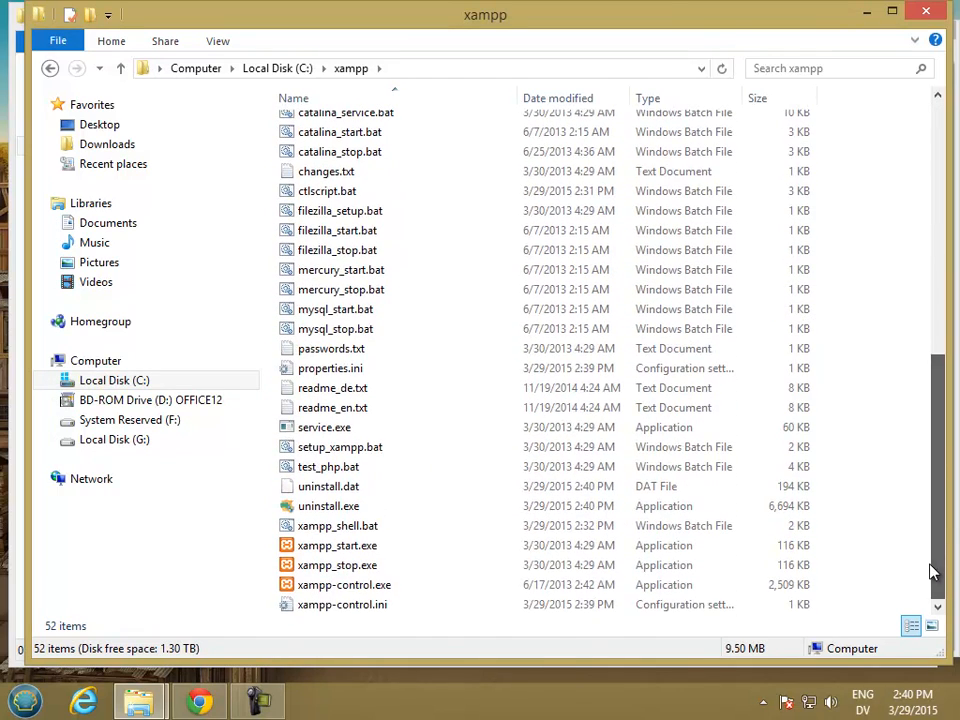
left_click(349, 592)
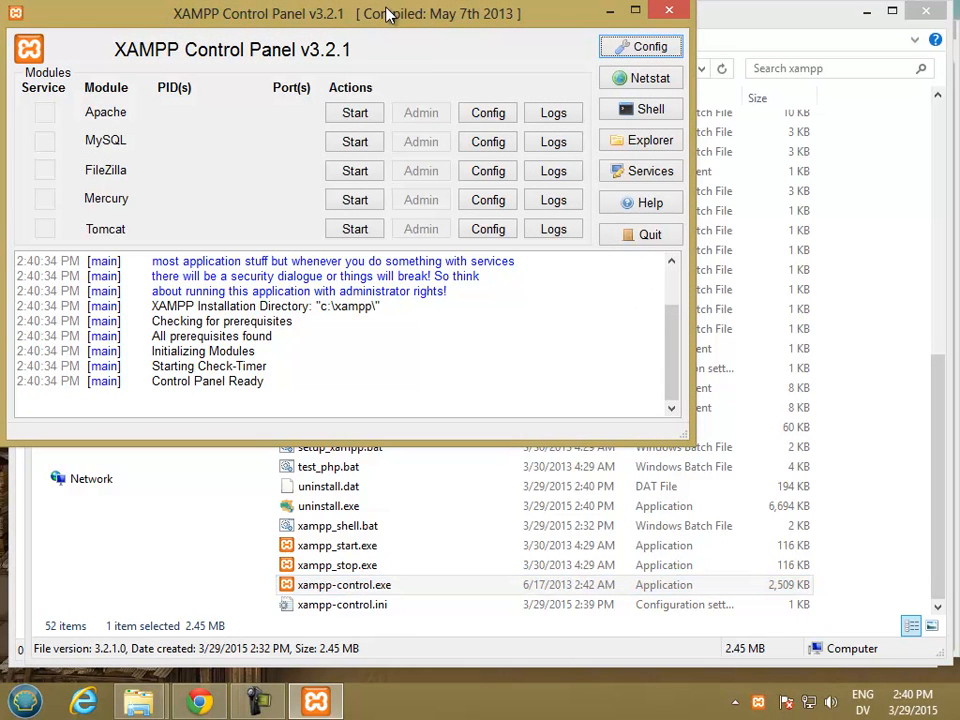
left_click_drag(389, 14, 413, 57)
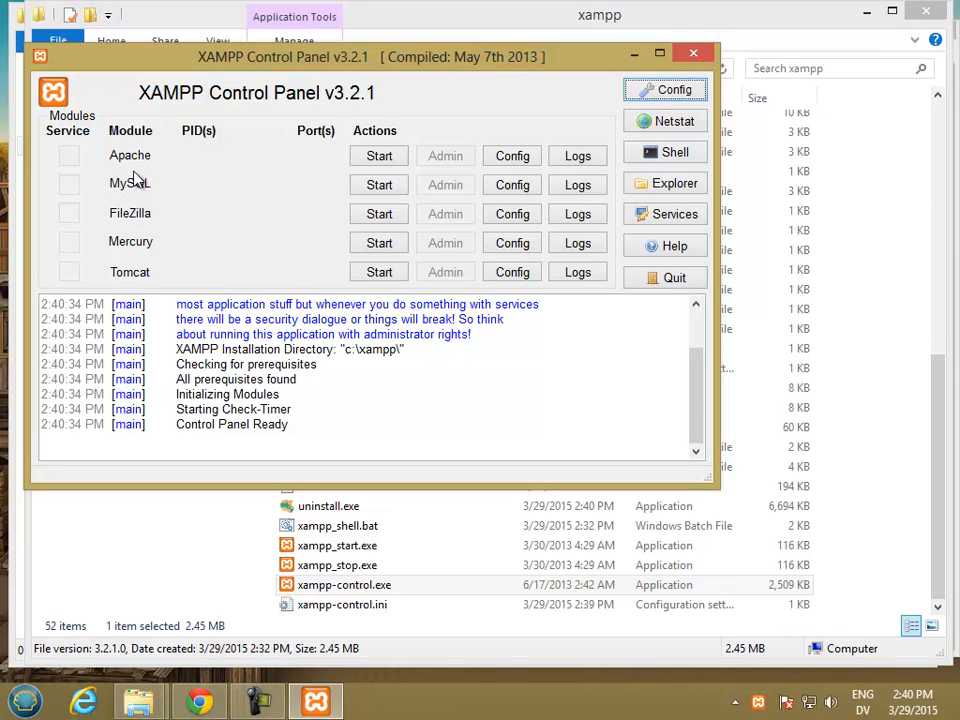
- Start the Apache, MySQL and FileZilla modules in the XAMPP Control Panel
left_click(372, 155)
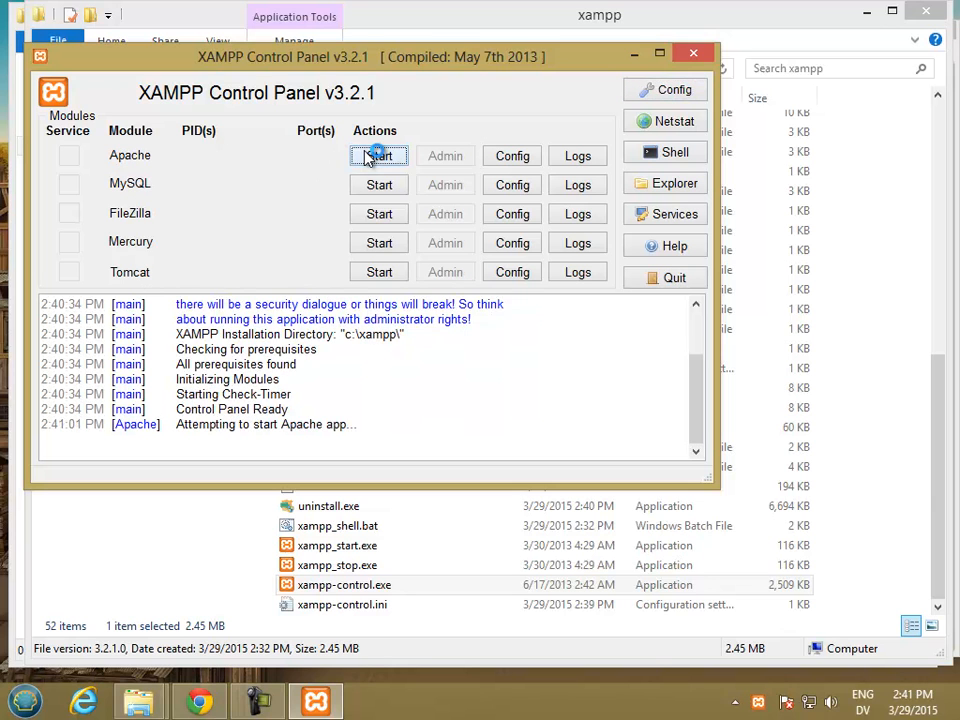
left_click(377, 186)
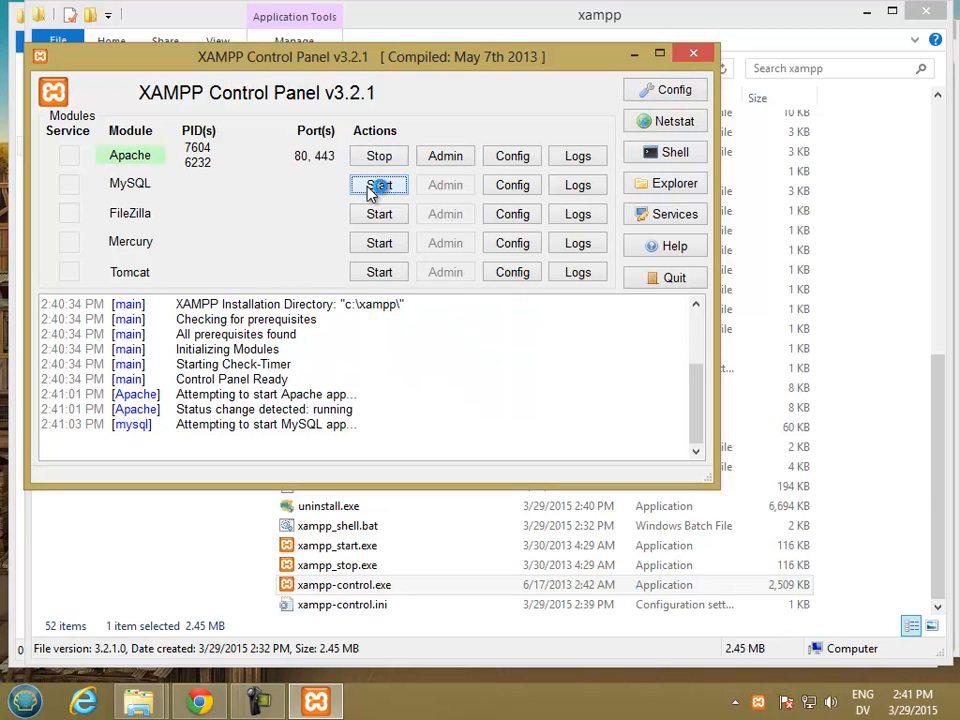
left_click(375, 213)
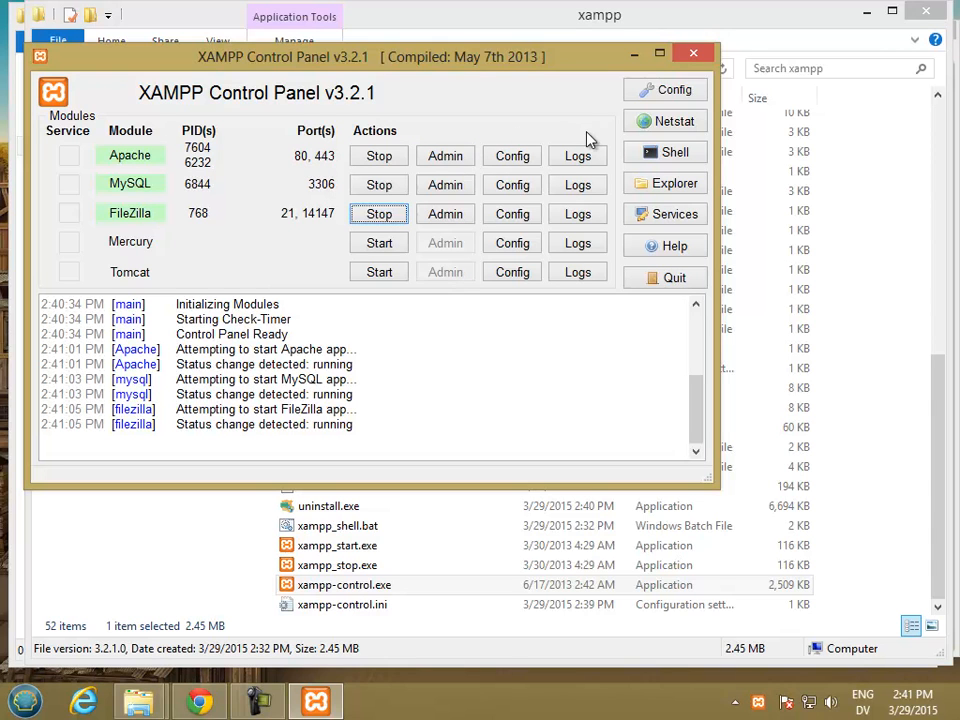
- Display the Netstat list of TCP listening sockets and open the Services console from the Windows Administrative Tools
left_click(667, 123)
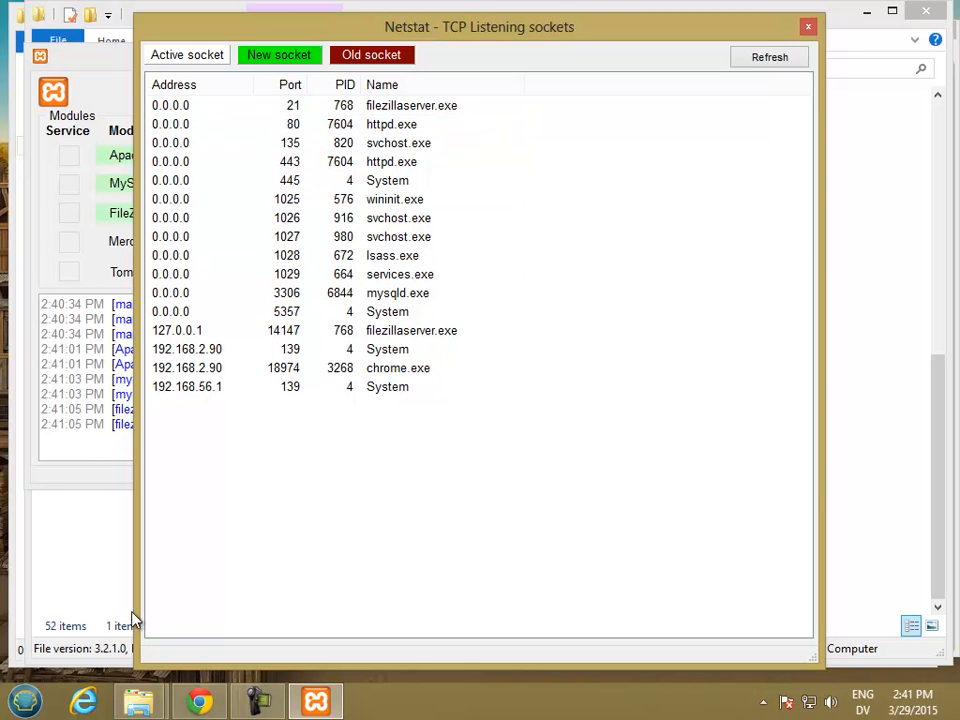
left_click(25, 702)
mouse_move(285, 462)
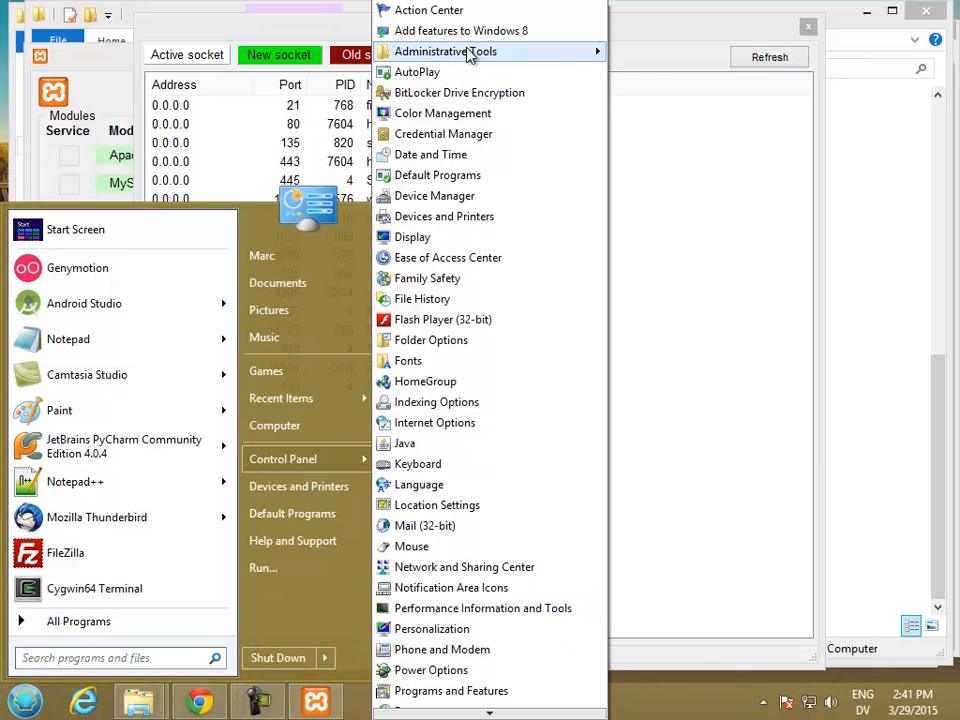
mouse_move(470, 55)
left_click(652, 306)
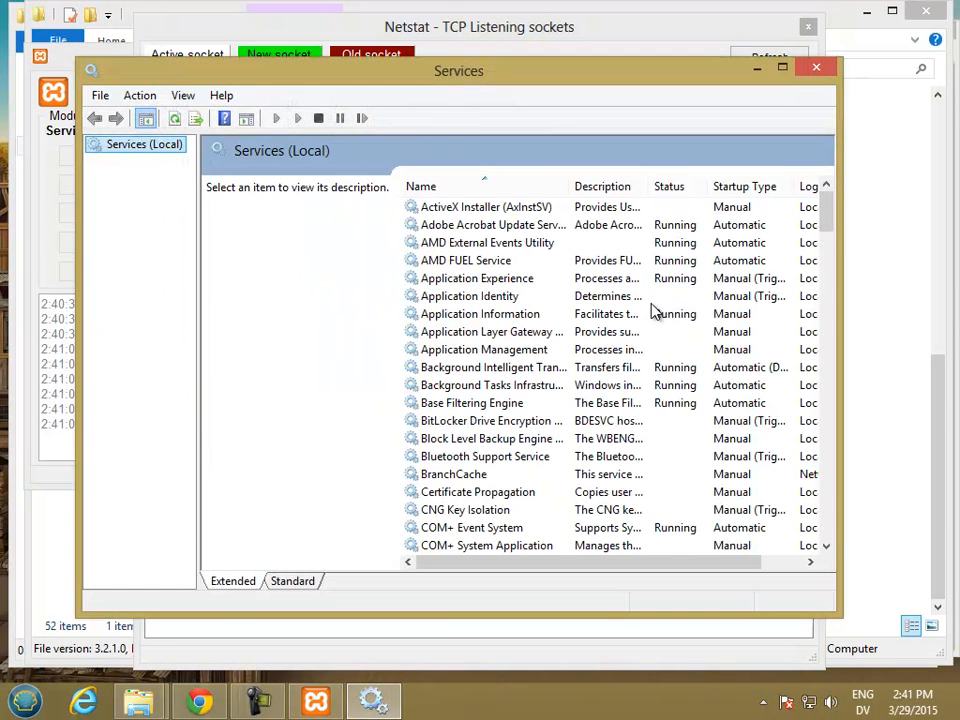
- Examine the Windows services near the end of the list, and close the Services and Netstat windows
left_click_drag(836, 228, 828, 518)
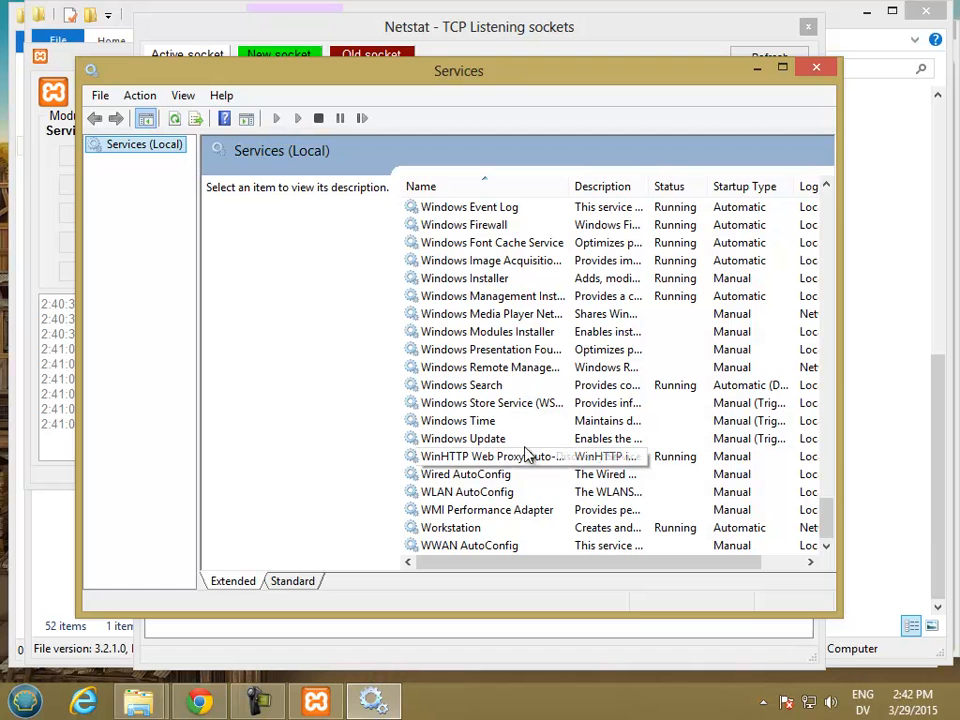
left_click_drag(827, 510, 826, 478)
left_click_drag(826, 480, 826, 522)
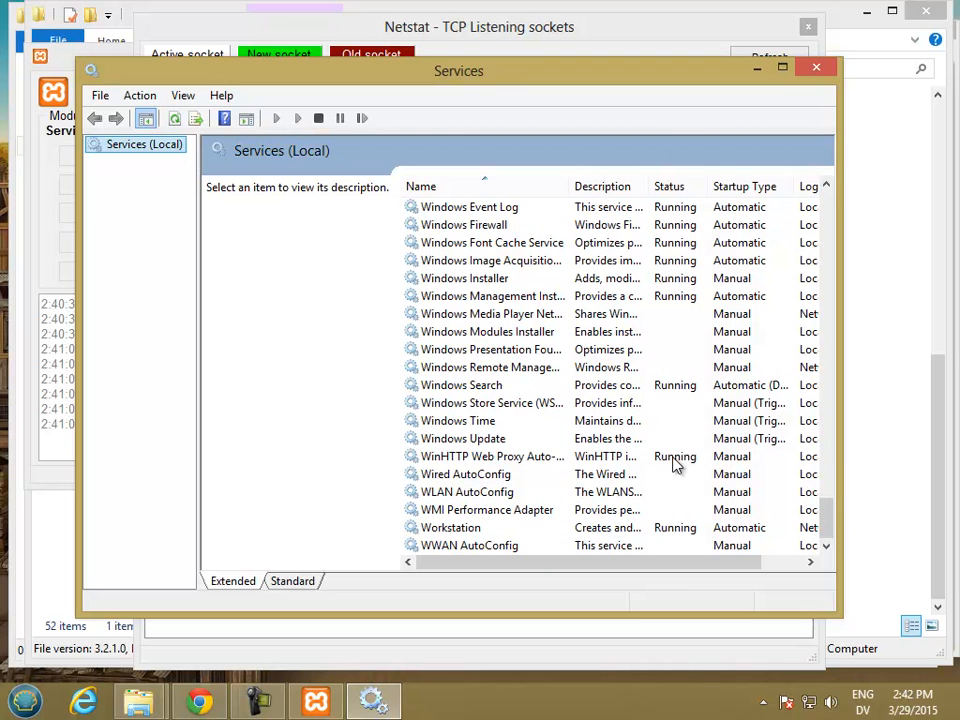
left_click(817, 69)
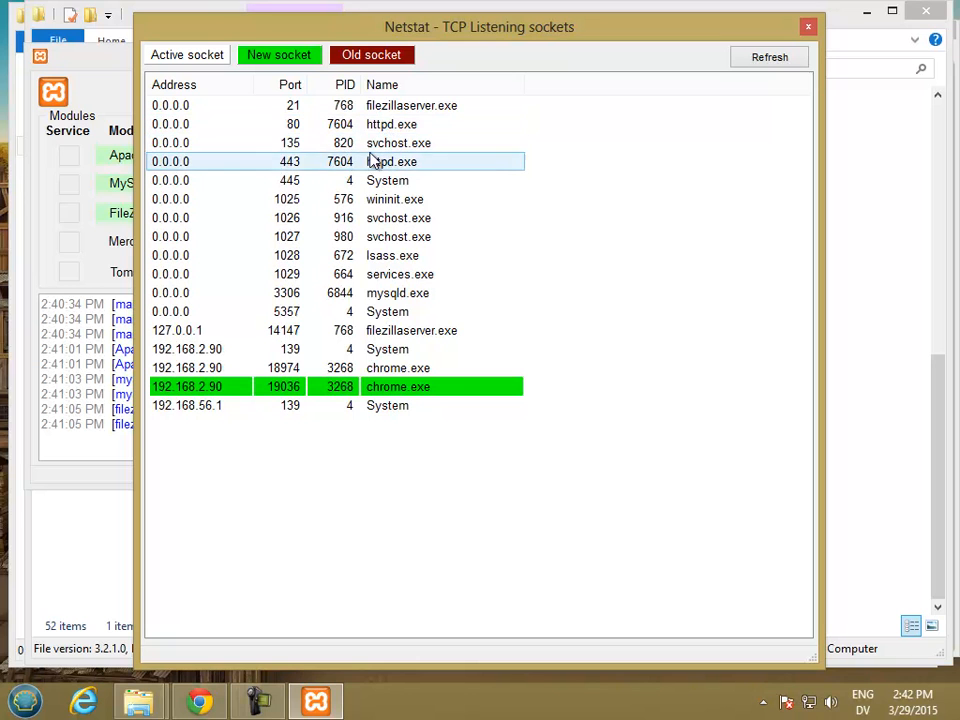
left_click(808, 28)
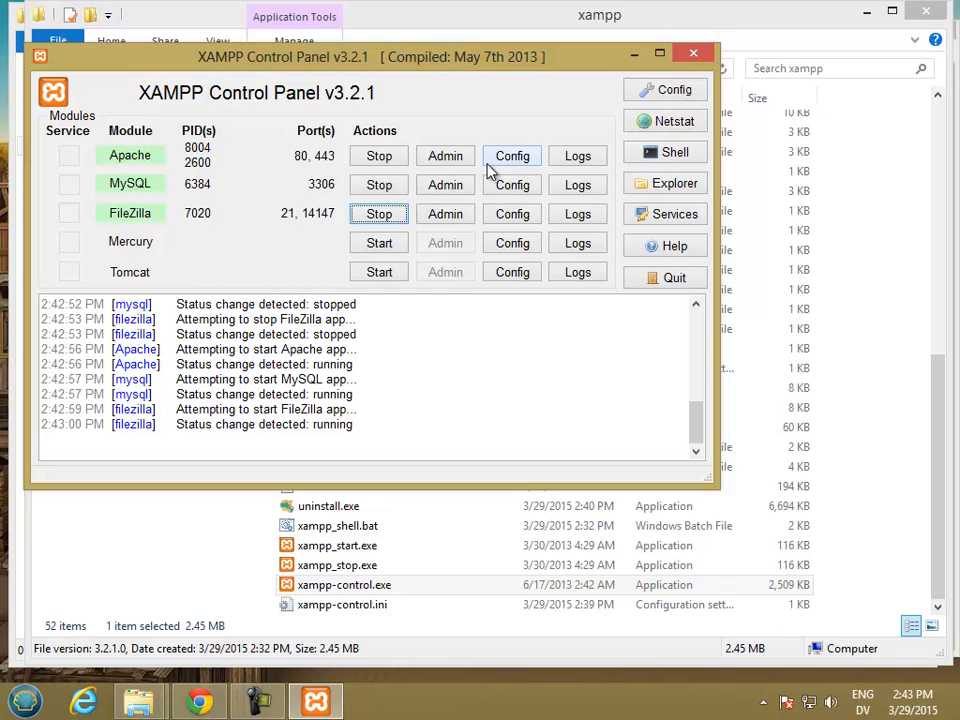
- View the configuration files offered for Apache and close the XAMPP Control Panel window
left_click(510, 158)
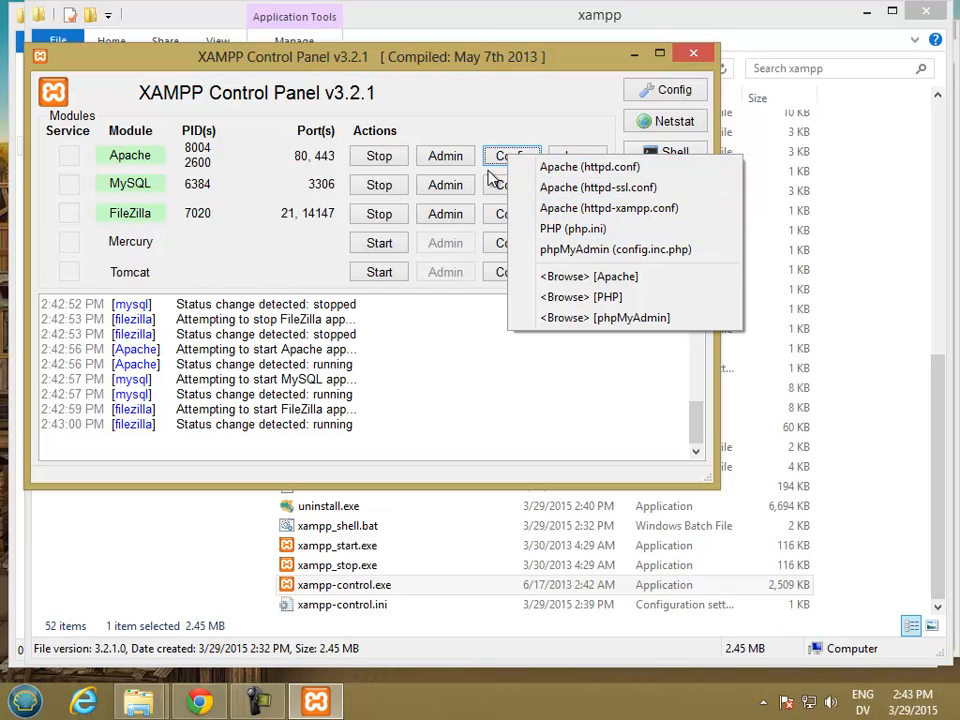
left_click(503, 98)
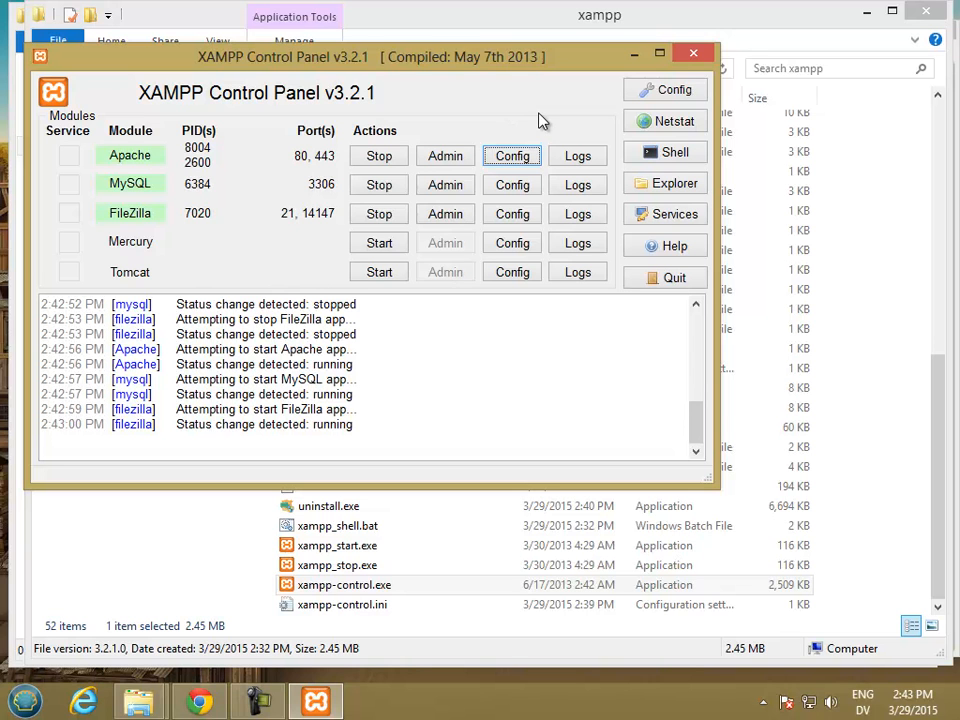
left_click(695, 56)
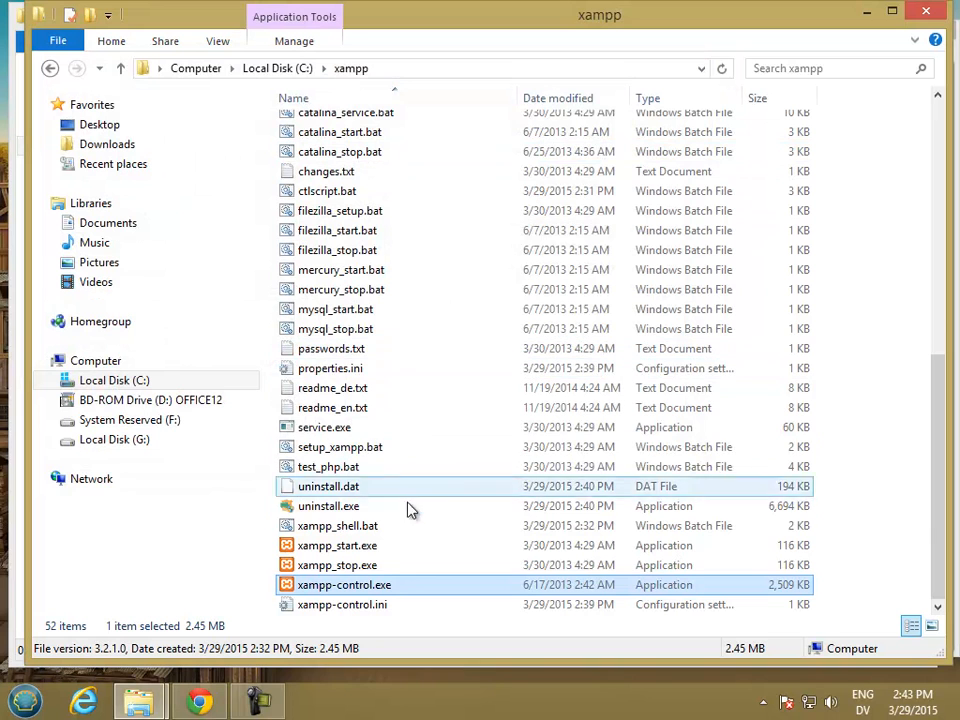
- Restore the hidden XAMPP Control Panel window from the notification area and quit the program while the servers keep running
left_click(763, 702)
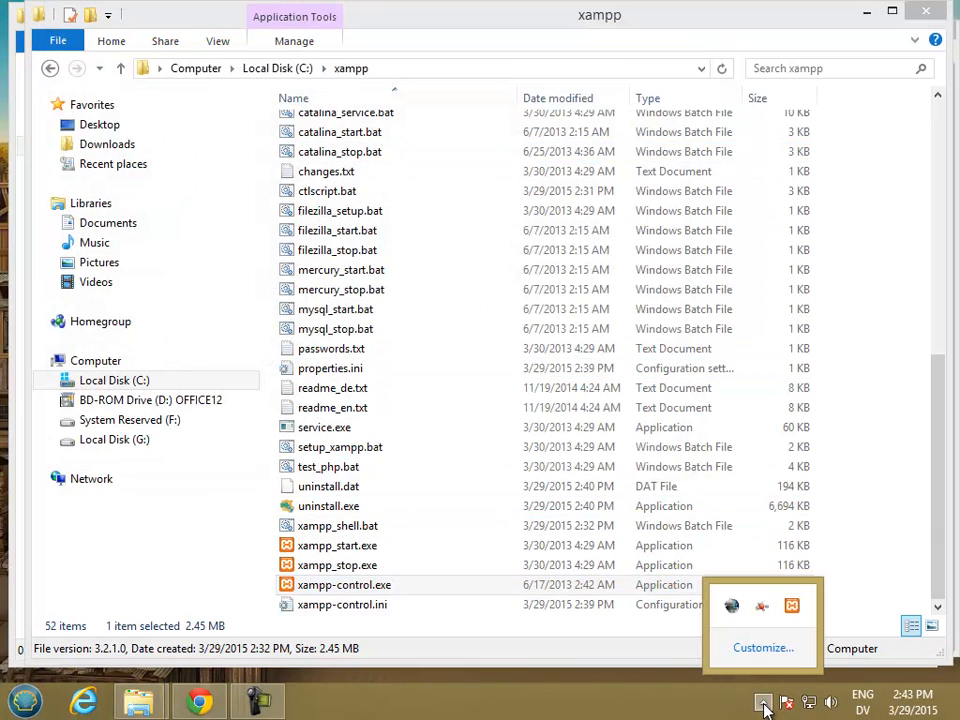
right_click(792, 607)
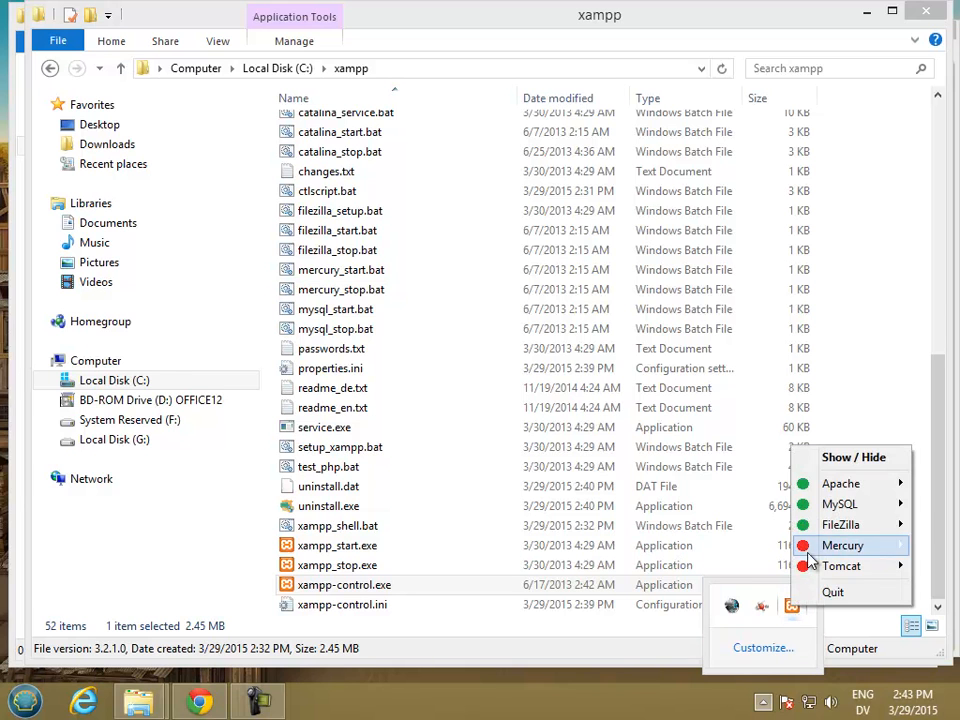
left_click(851, 459)
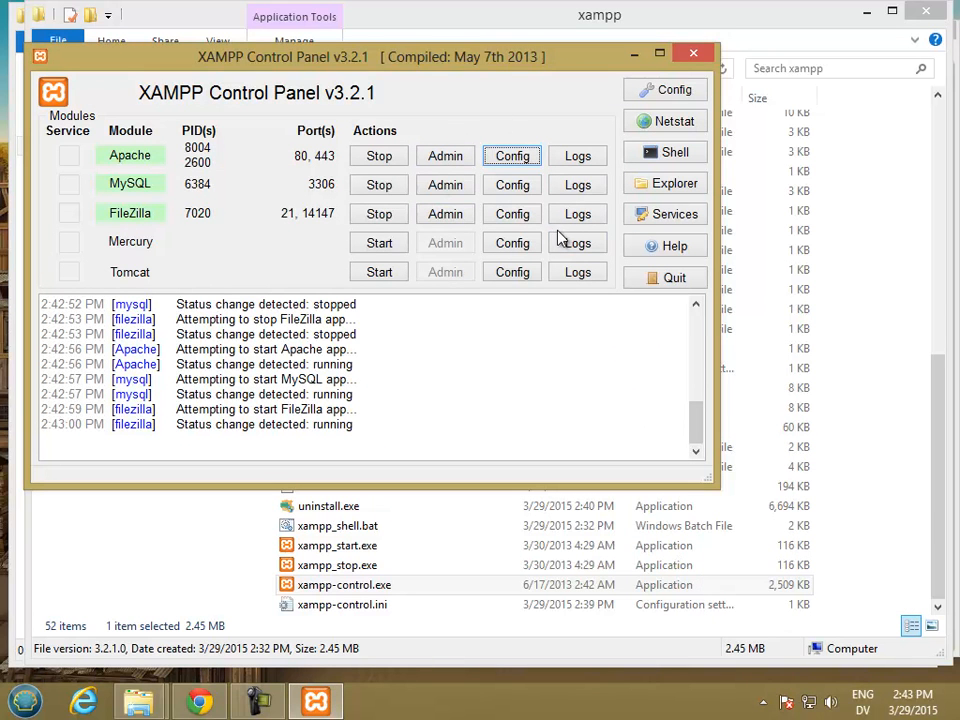
left_click(654, 282)
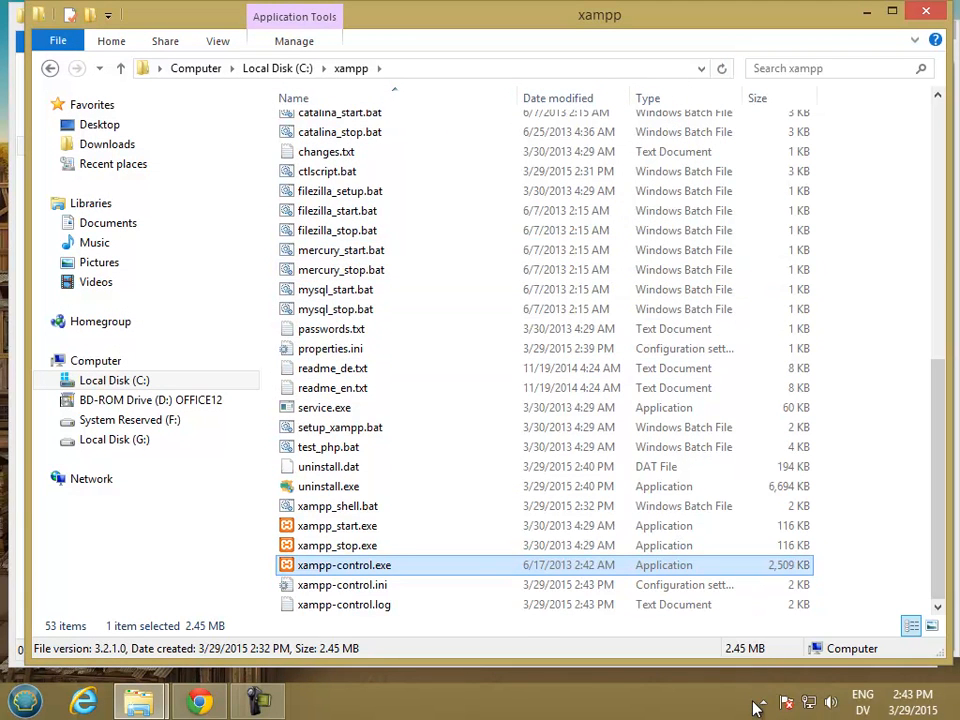
left_click(762, 702)
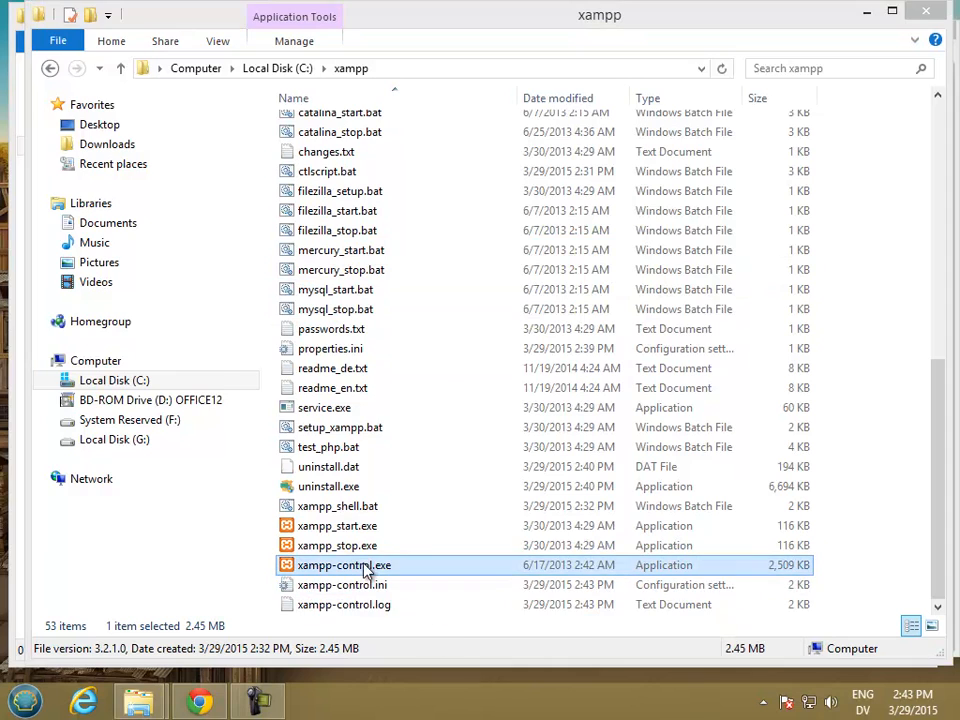
- Relaunch the control panel from xampp-control.exe, and close its window and quit it through the notification area
double_click(366, 567)
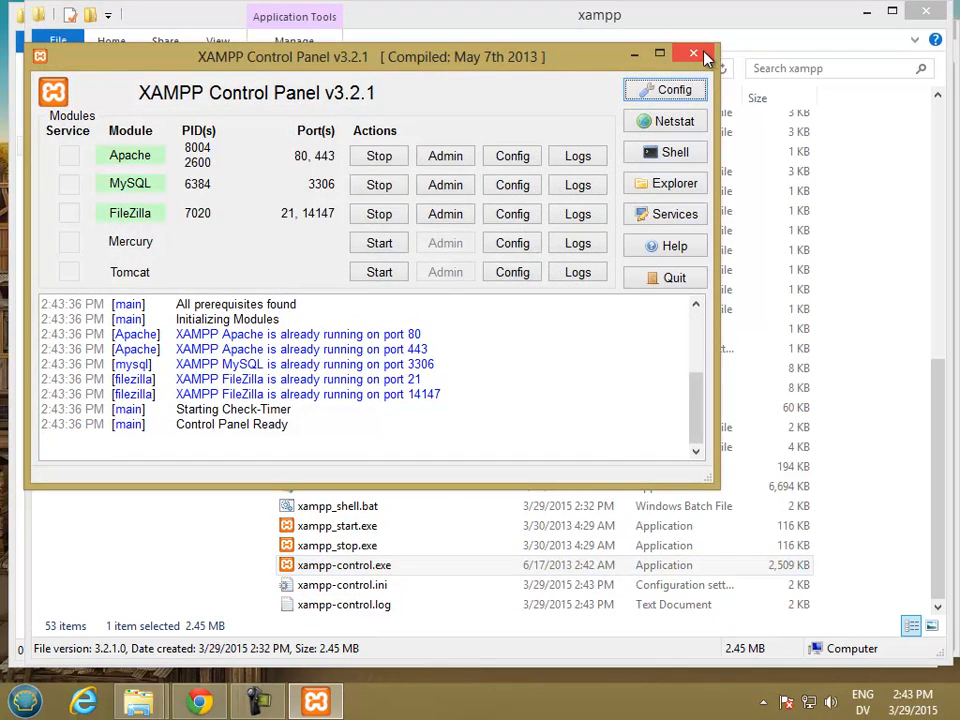
left_click(693, 52)
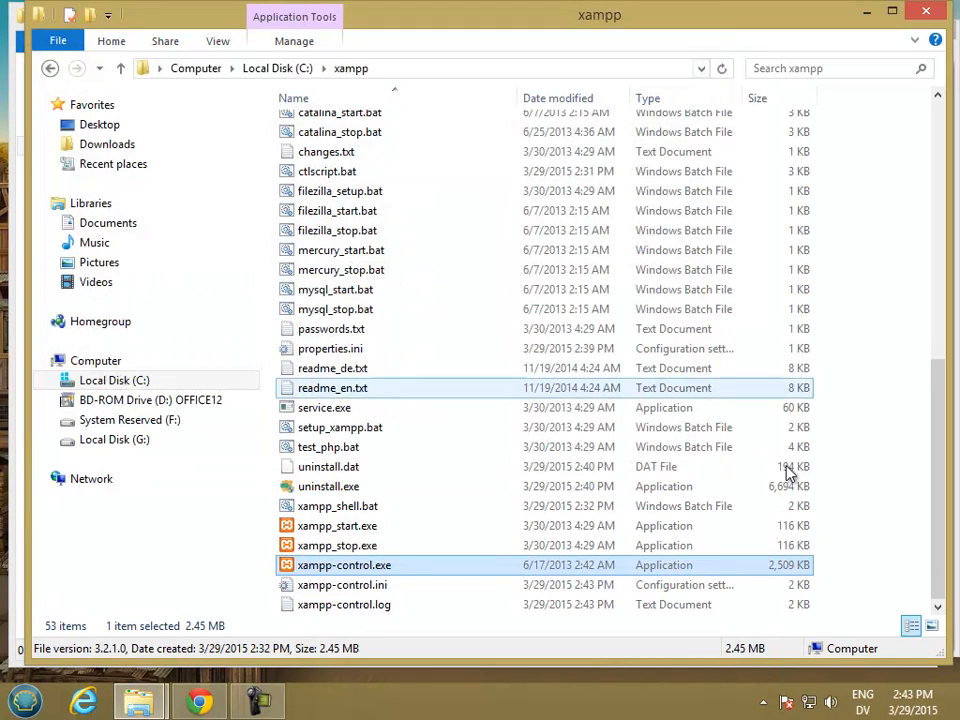
left_click(763, 702)
right_click(792, 606)
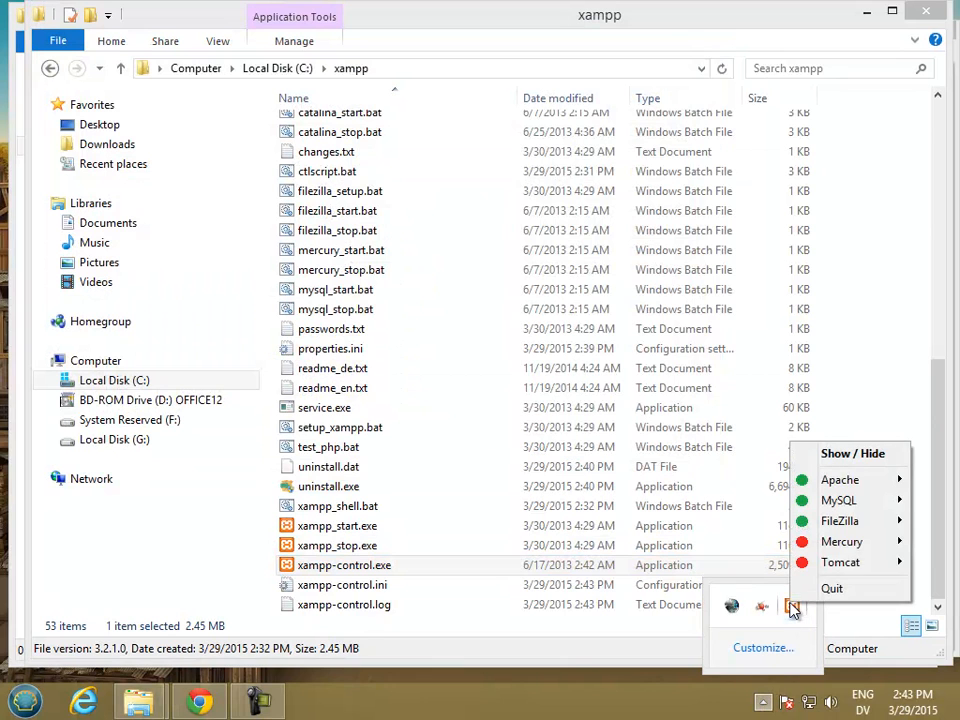
left_click(832, 590)
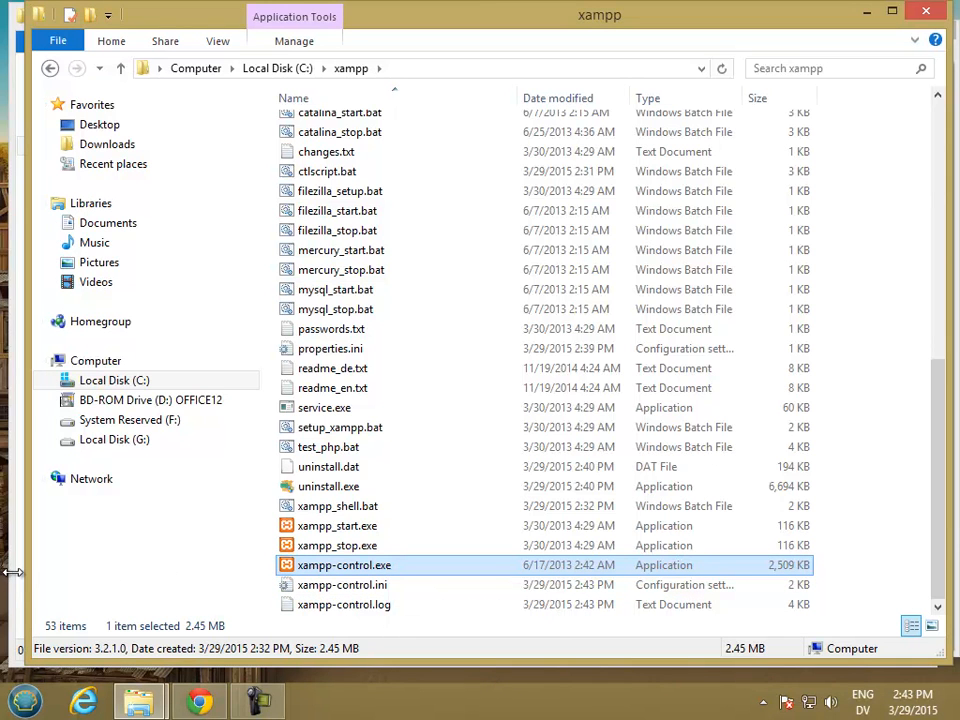
- Switch to Chrome, load localhost/ in a new tab and view the XAMPP welcome page in English
left_click(200, 703)
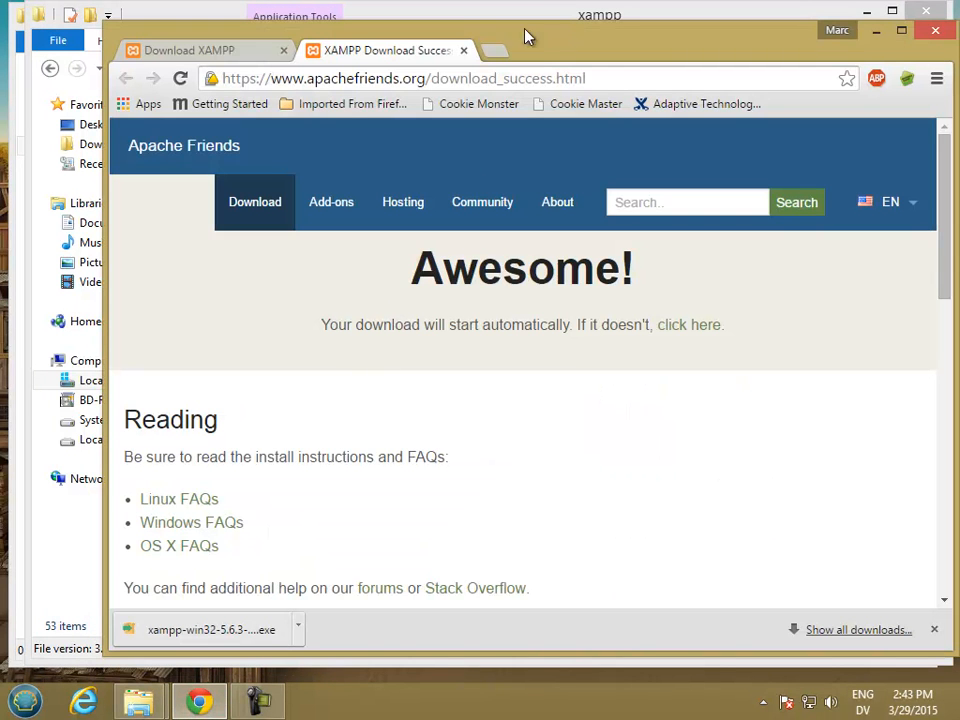
left_click(495, 51)
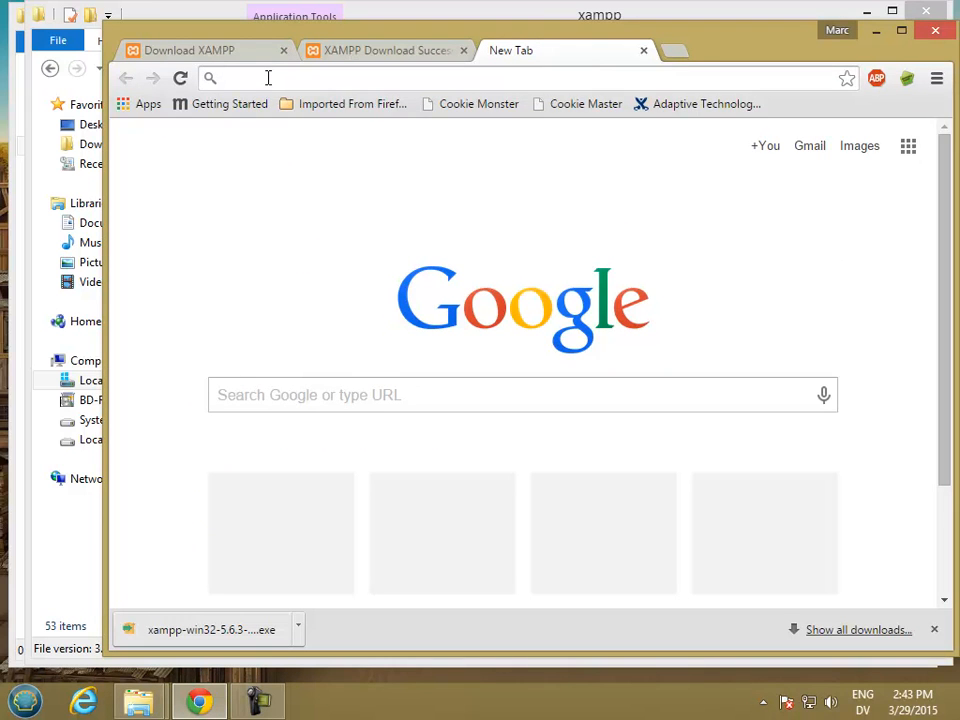
type("localhost/")
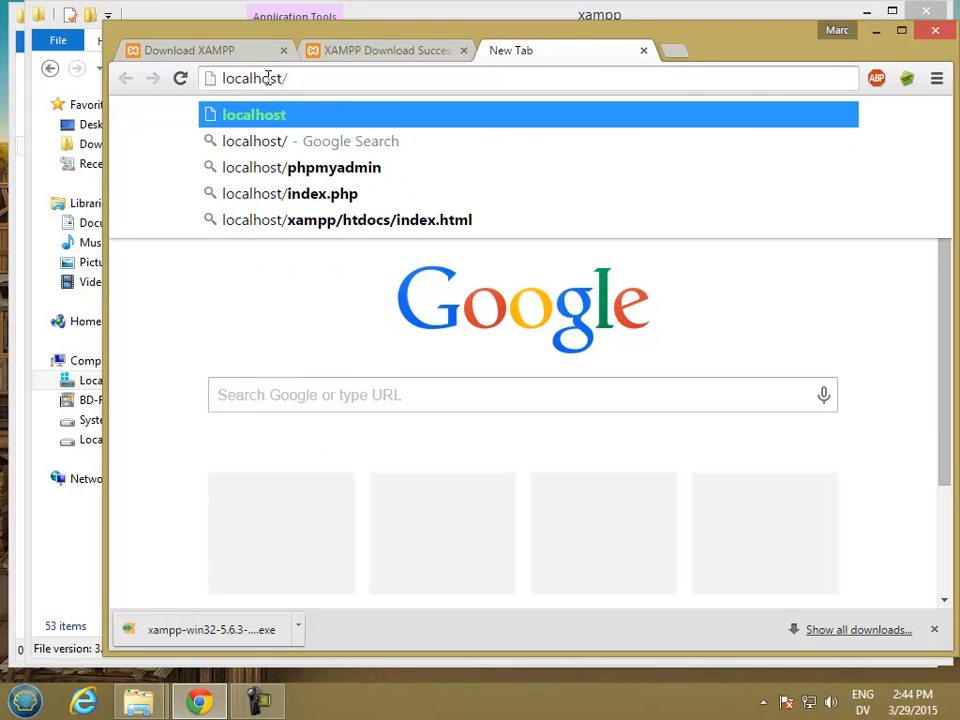
key("Return")
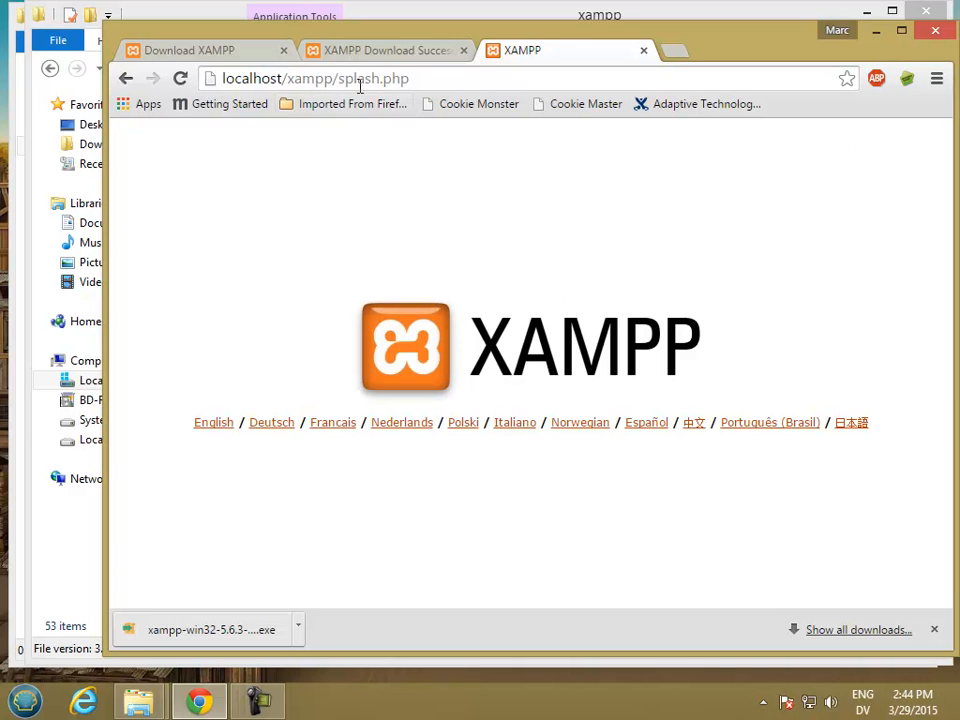
left_click(226, 423)
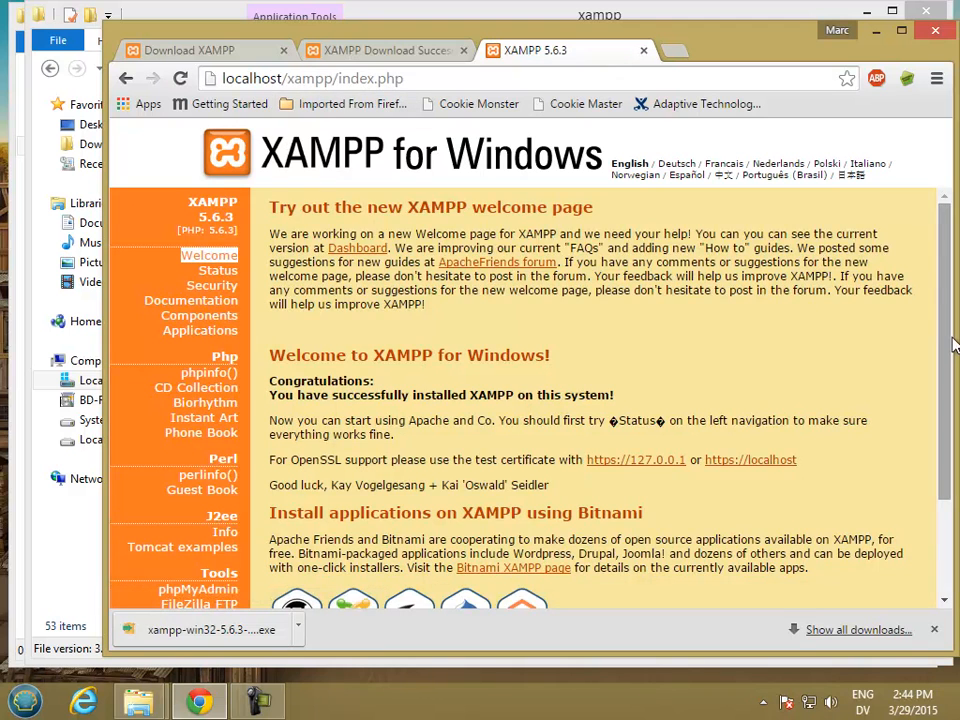
scroll(932, 463, "down", 2)
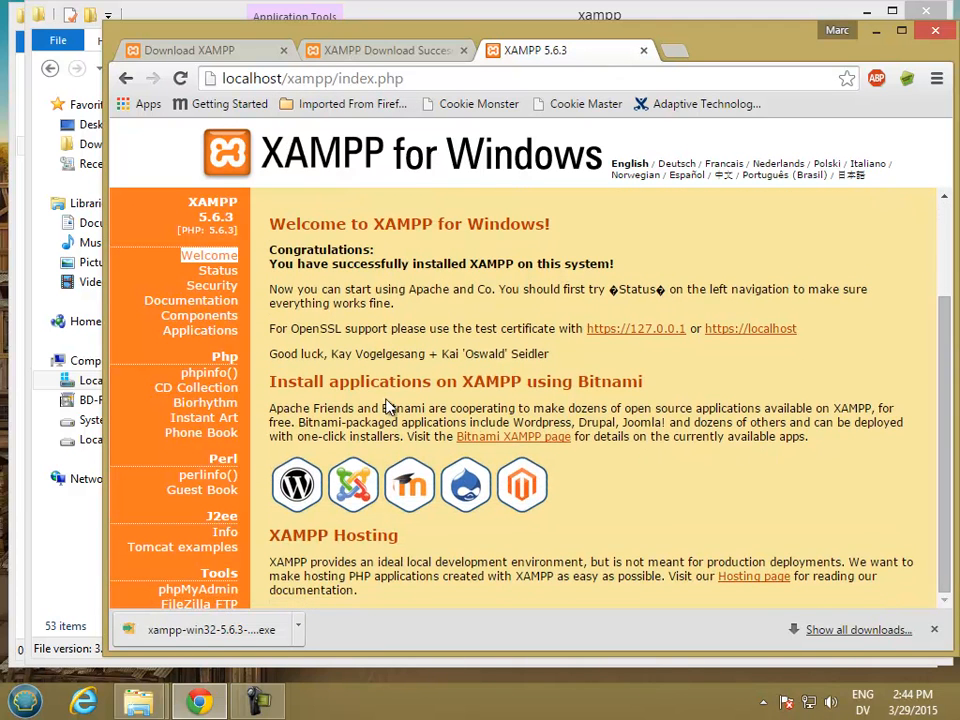
- View the phpinfo() page and the phpMyAdmin start page of the local server, and close that browser tab
left_click(216, 378)
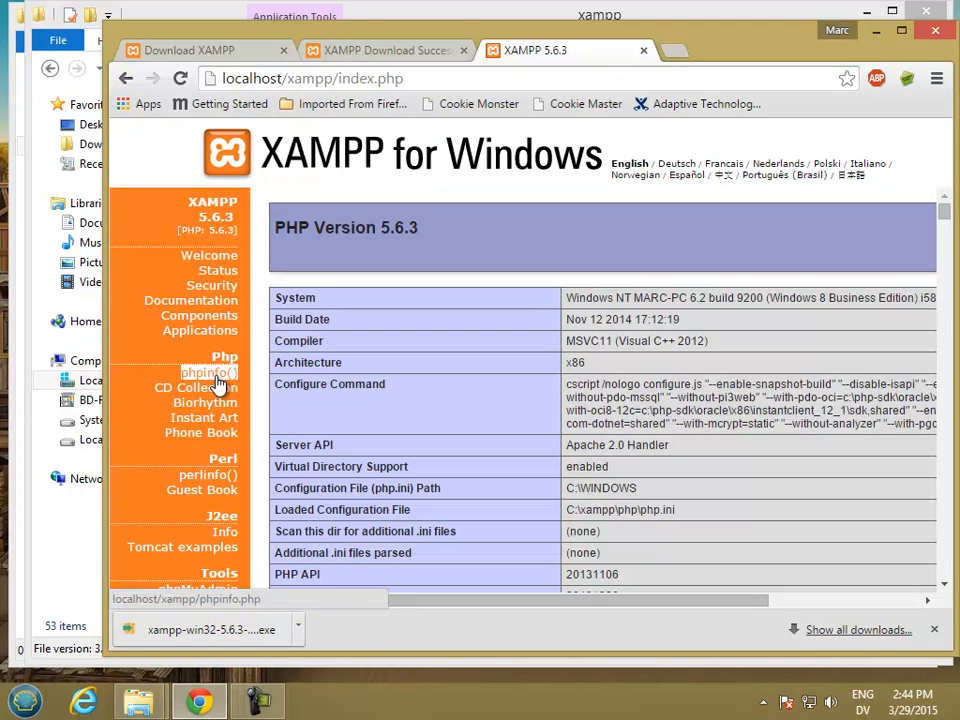
left_click_drag(944, 210, 926, 155)
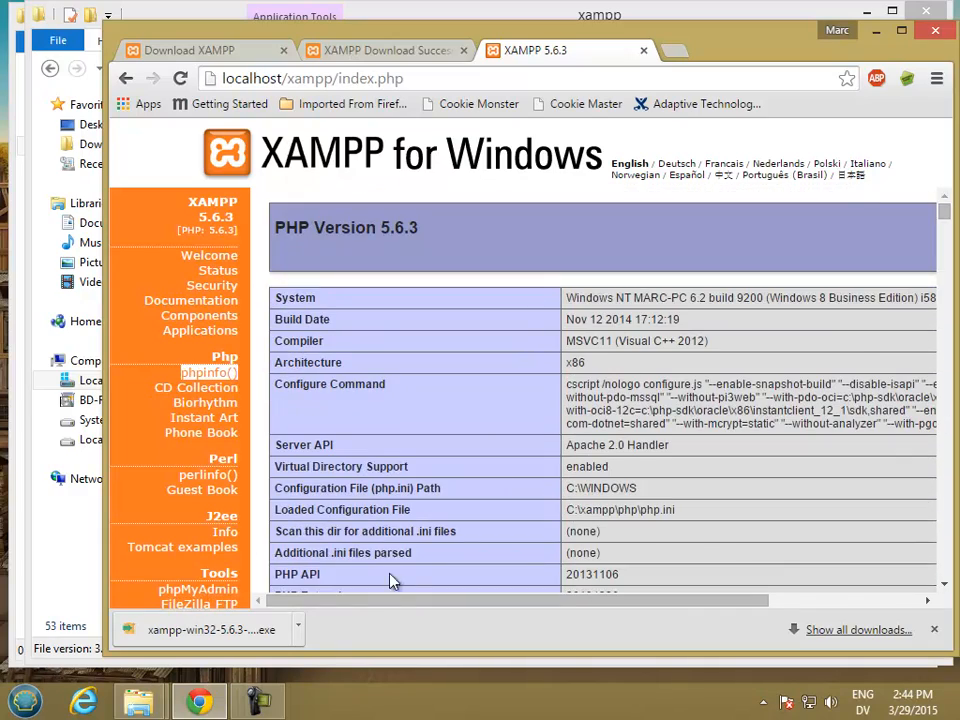
left_click(200, 590)
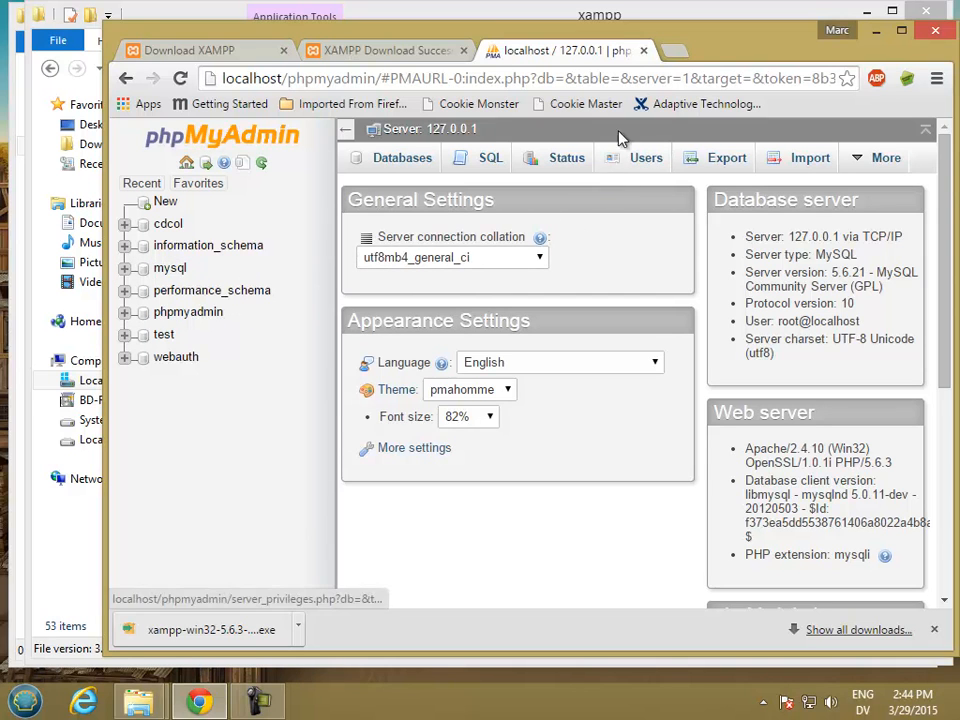
left_click(643, 50)
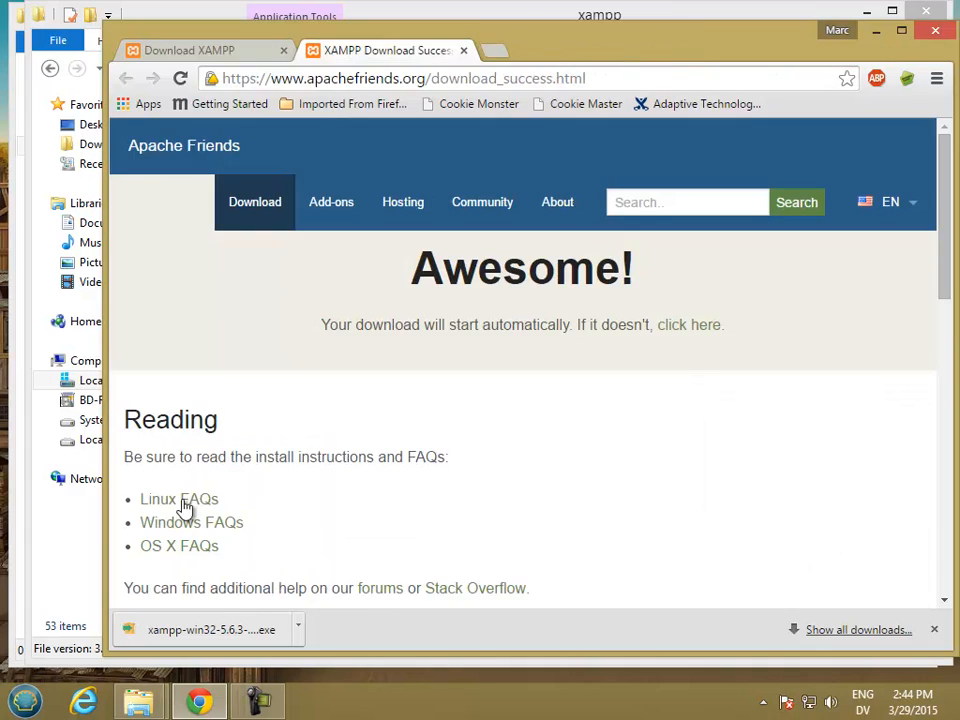
- Switch to File Explorer and open the htdocs folder inside C:\xampp
left_click(90, 538)
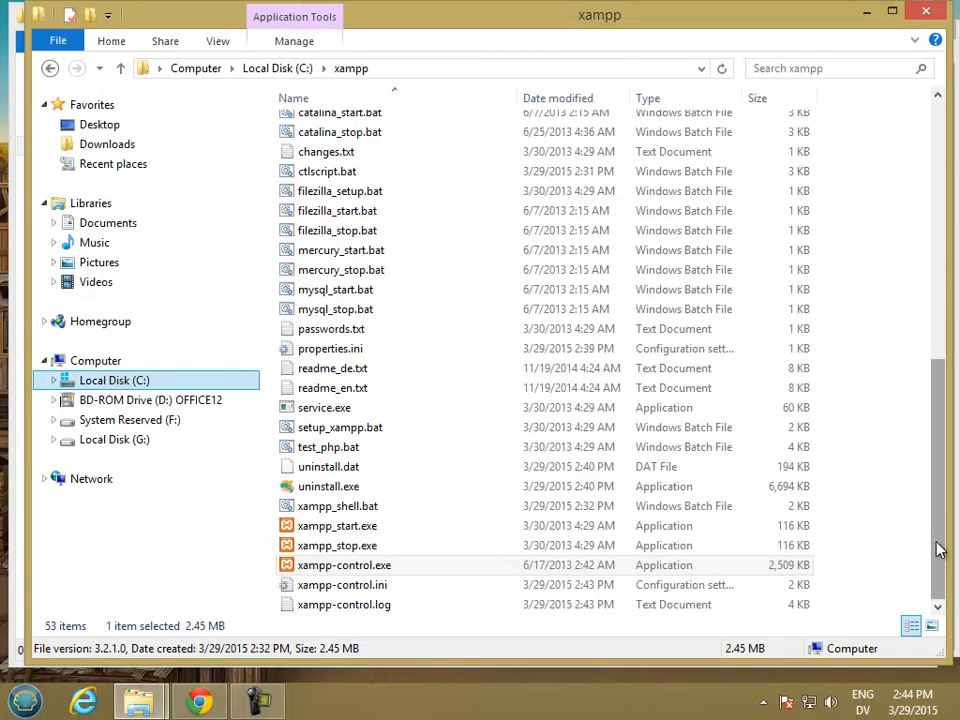
left_click_drag(936, 556, 950, 290)
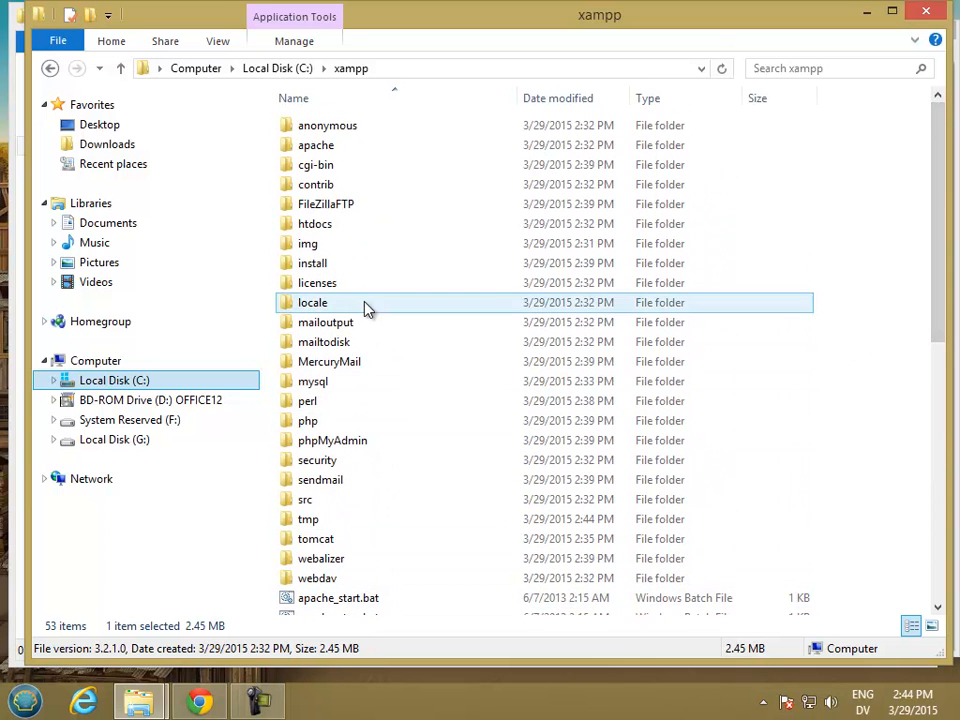
double_click(332, 224)
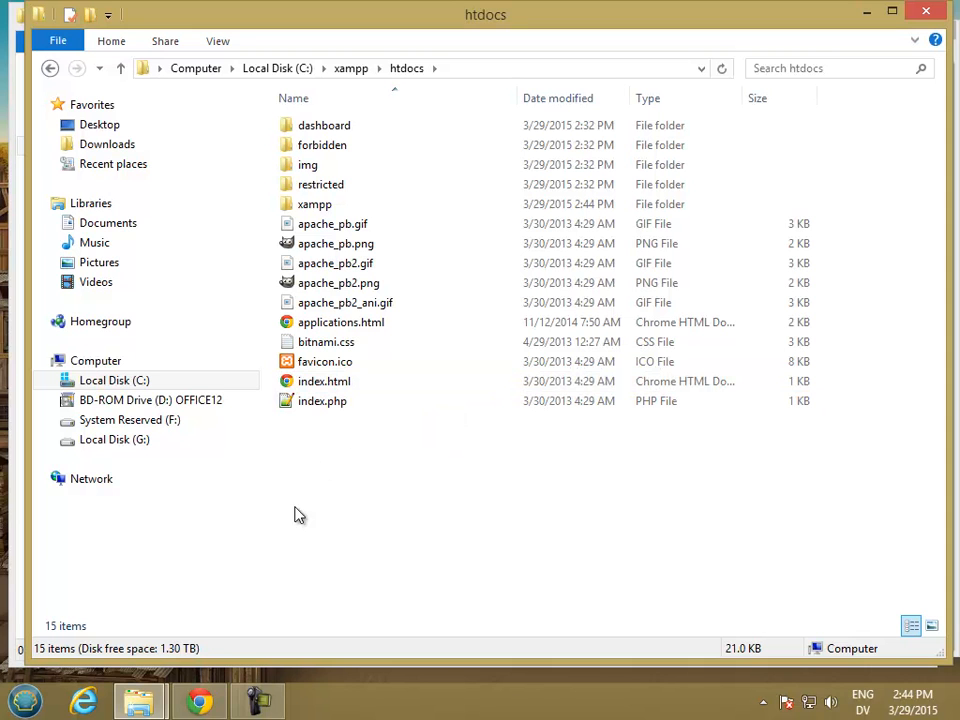
- Switch back to the Chrome browser window
left_click(203, 702)
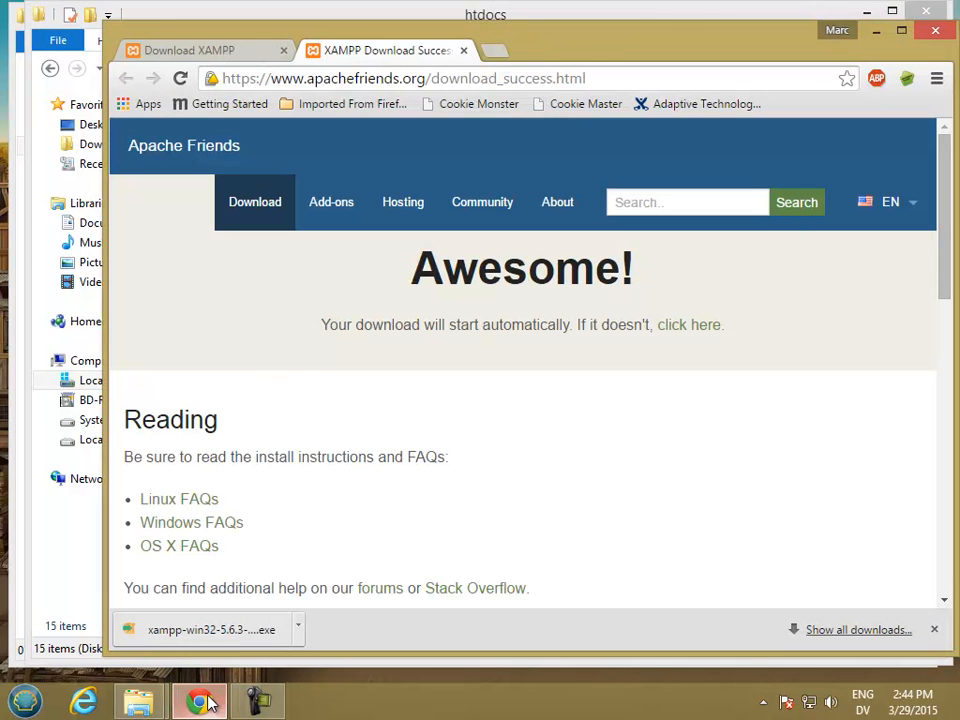